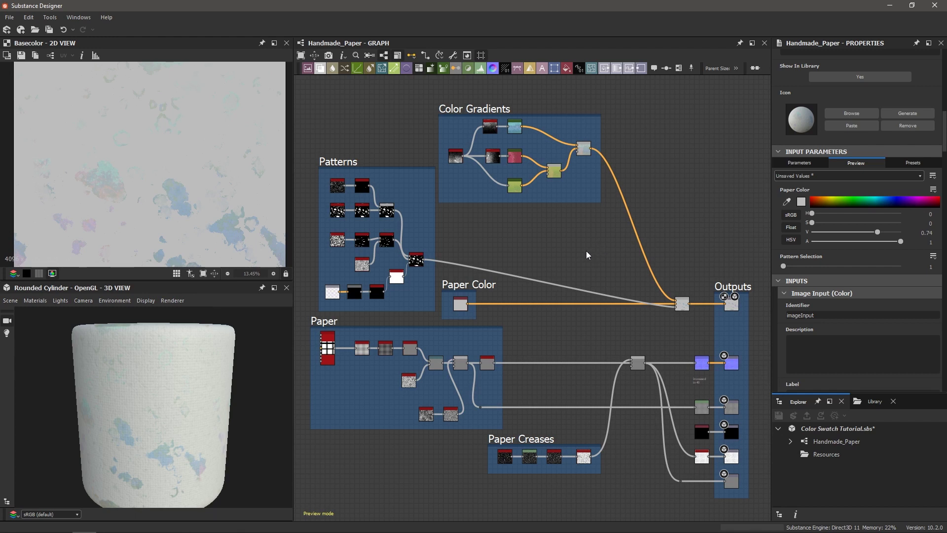
{"action": "left_click_drag", "start_coordinate": [161, 384], "coordinate": [131, 362], "text": "alt"}
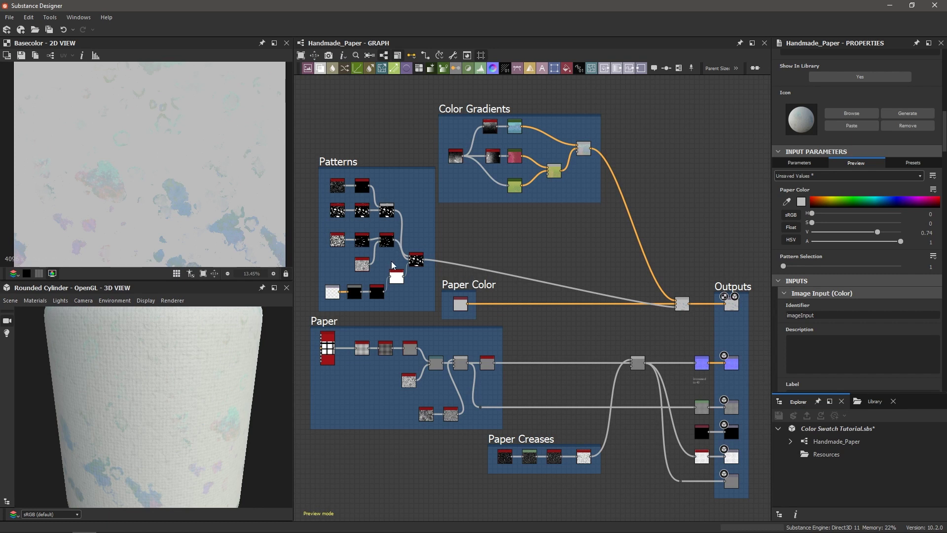
{"action": "scroll", "coordinate": [389, 380], "scroll_direction": "up", "scroll_amount": 2}
{"action": "middle_click_drag", "start_coordinate": [361, 347], "coordinate": [382, 320]}
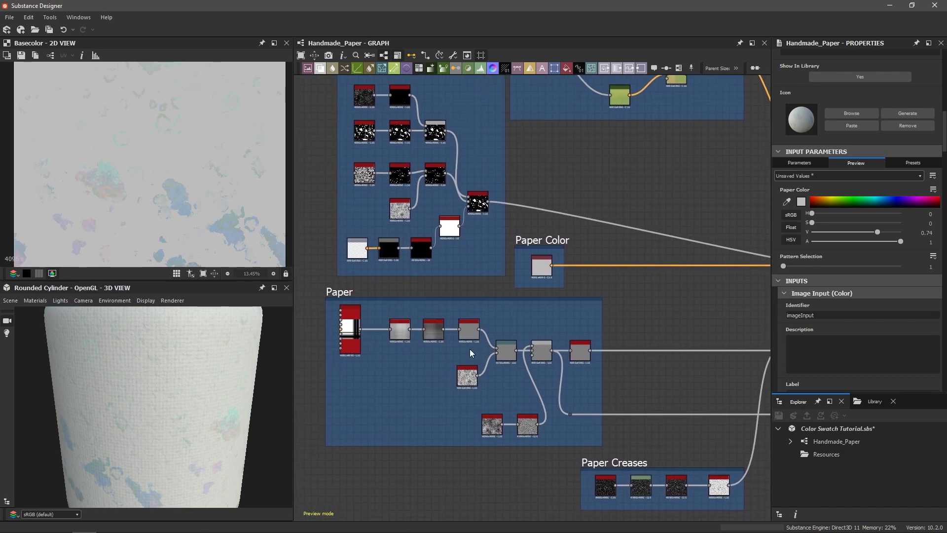
{"action": "scroll", "coordinate": [470, 348], "scroll_direction": "down", "scroll_amount": 1}
{"action": "middle_click_drag", "start_coordinate": [629, 460], "coordinate": [531, 305]}
{"action": "scroll", "coordinate": [475, 197], "scroll_direction": "down", "scroll_amount": 2}
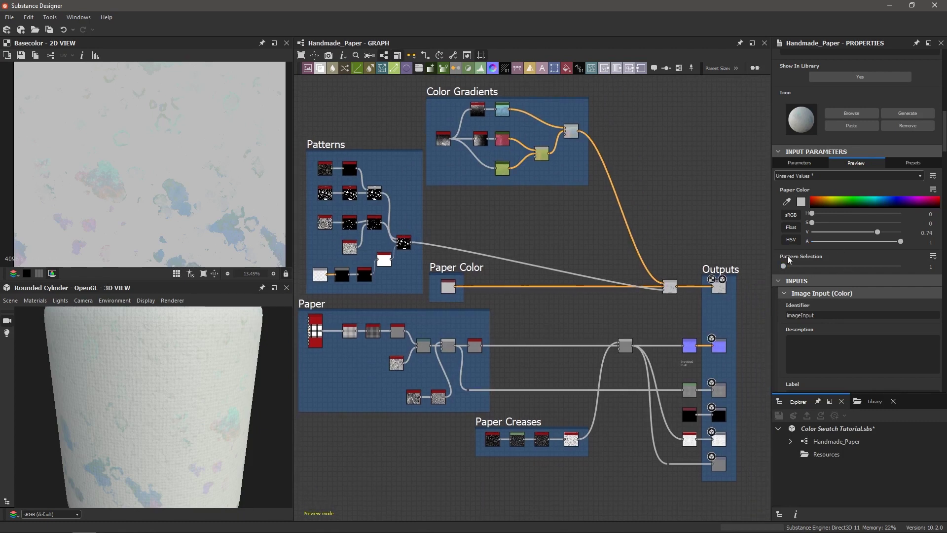
{"action": "left_click", "coordinate": [818, 267]}
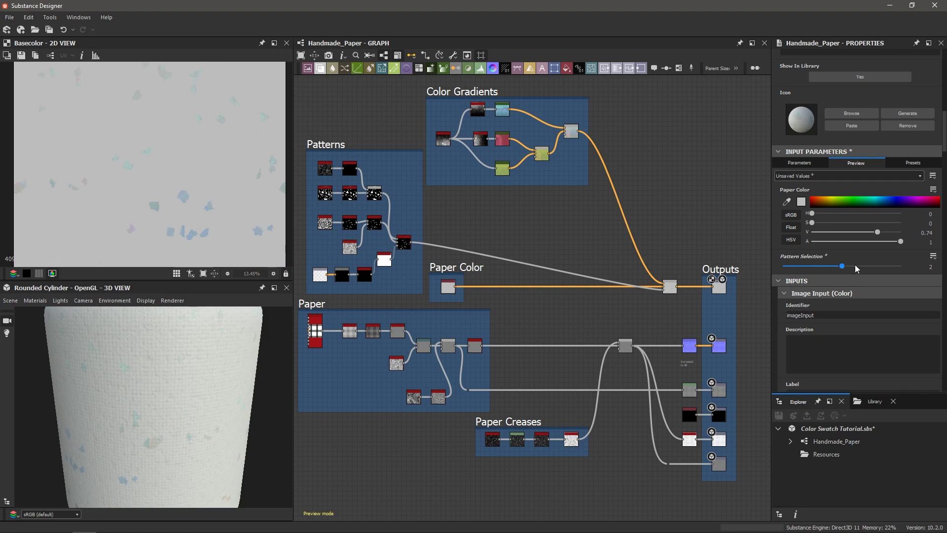
{"action": "left_click", "coordinate": [777, 265]}
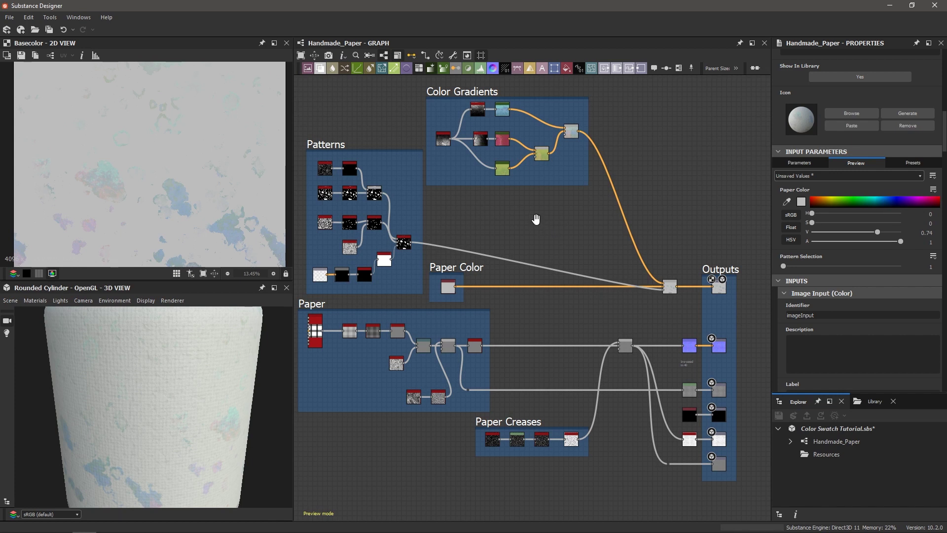
Delete the Patterns frame and all of its nodes from the graph
{"action": "middle_click_drag", "start_coordinate": [538, 219], "coordinate": [553, 222]}
{"action": "scroll", "coordinate": [553, 221], "scroll_direction": "down", "scroll_amount": 1}
{"action": "scroll", "coordinate": [706, 281], "scroll_direction": "up", "scroll_amount": 4}
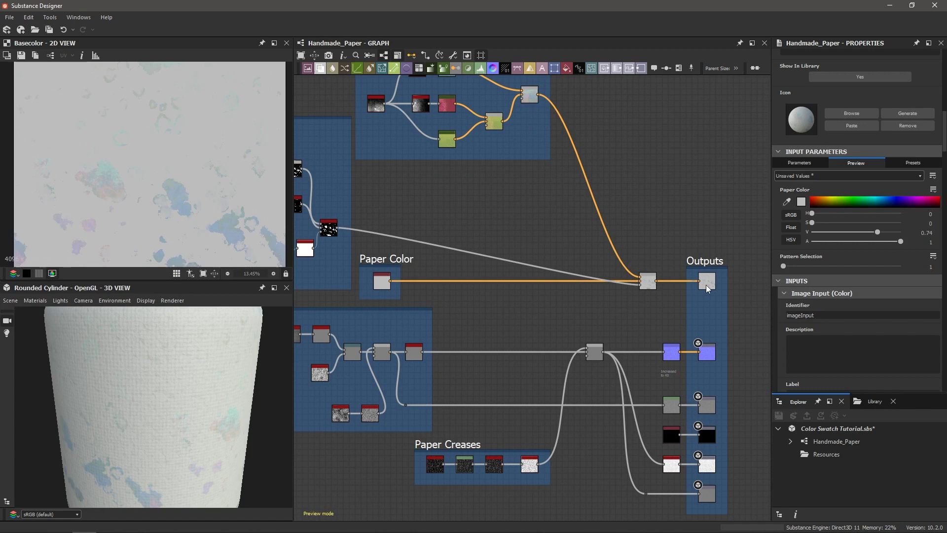
{"action": "scroll", "coordinate": [650, 288], "scroll_direction": "down", "scroll_amount": 5}
{"action": "left_click", "coordinate": [380, 183]}
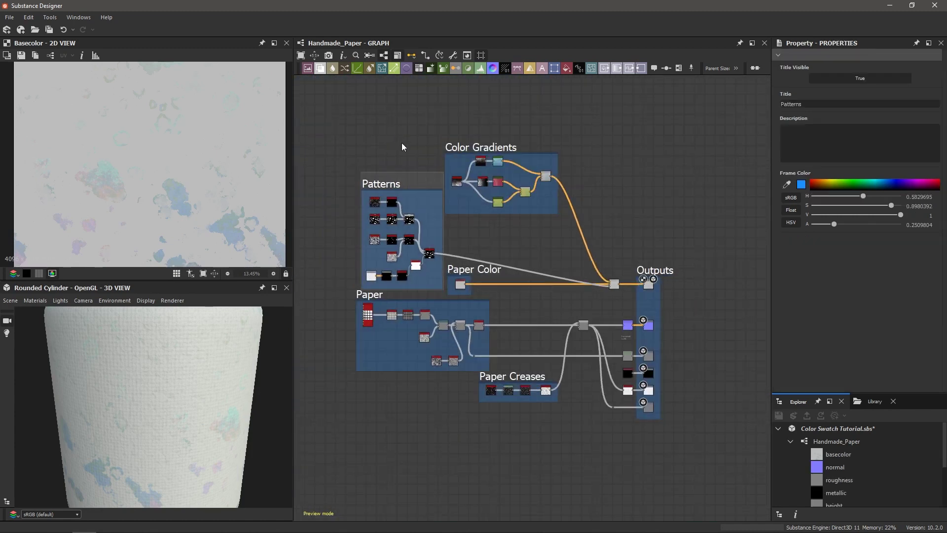
{"action": "left_click_drag", "start_coordinate": [361, 111], "coordinate": [433, 277]}
{"action": "key", "text": "Delete"}
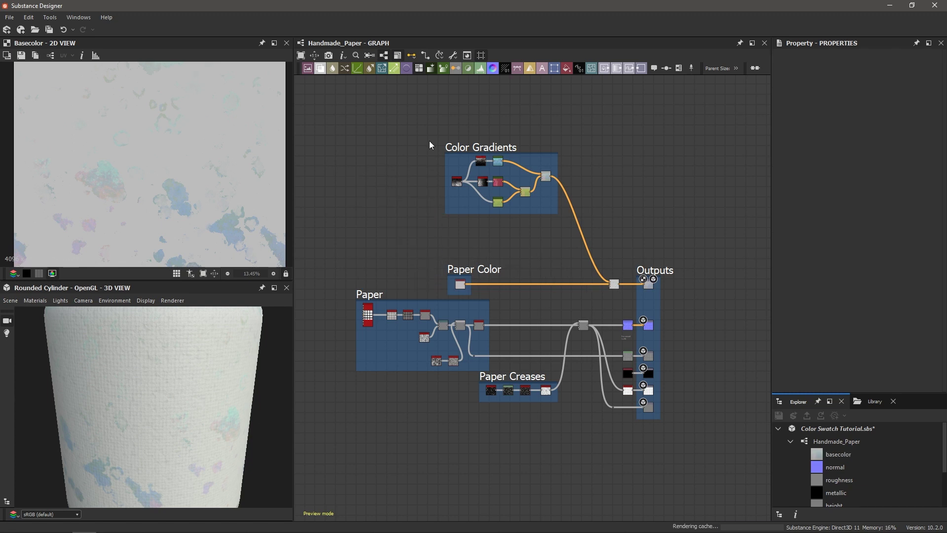
Delete the Color Gradients and Paper Color frames with their nodes
{"action": "left_click_drag", "start_coordinate": [413, 97], "coordinate": [573, 222]}
{"action": "key", "text": "Delete"}
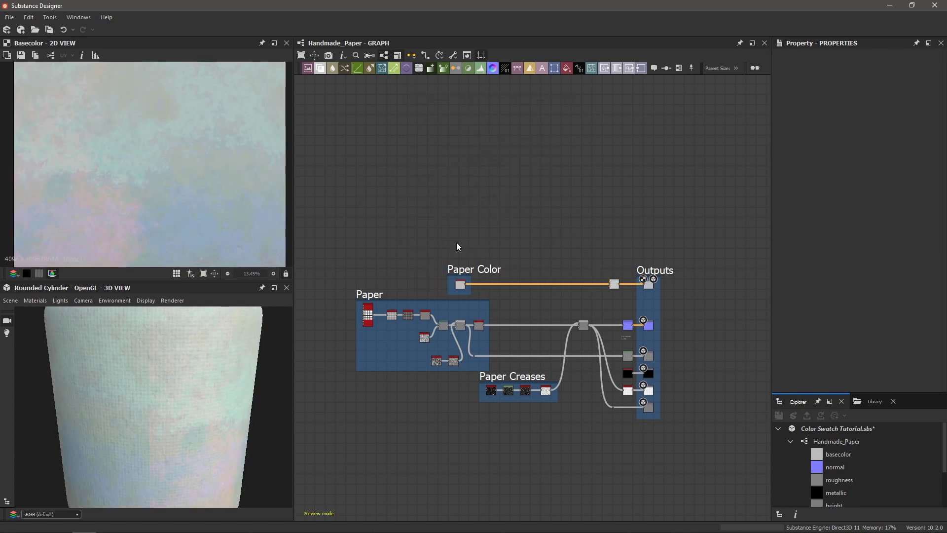
{"action": "left_click_drag", "start_coordinate": [442, 236], "coordinate": [613, 282]}
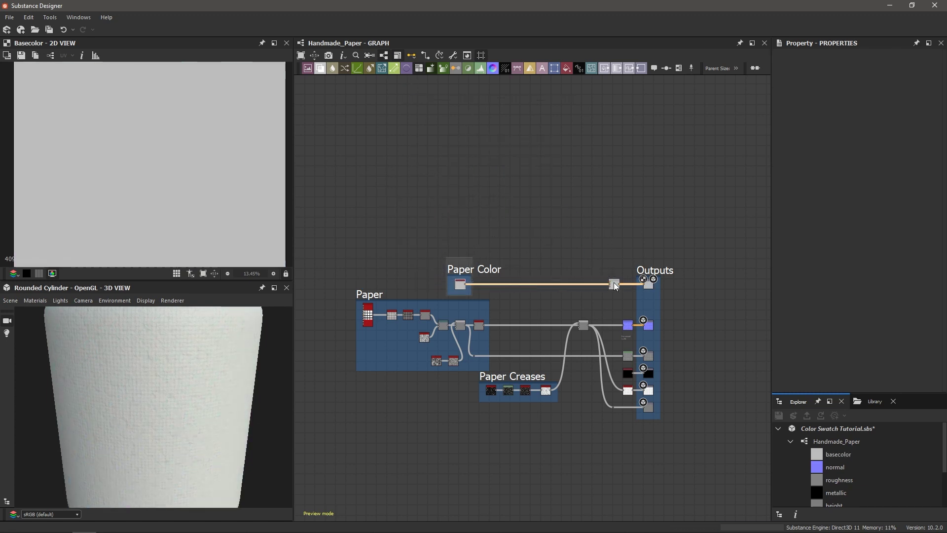
{"action": "key", "text": "Delete"}
{"action": "scroll", "coordinate": [599, 280], "scroll_direction": "up", "scroll_amount": 1}
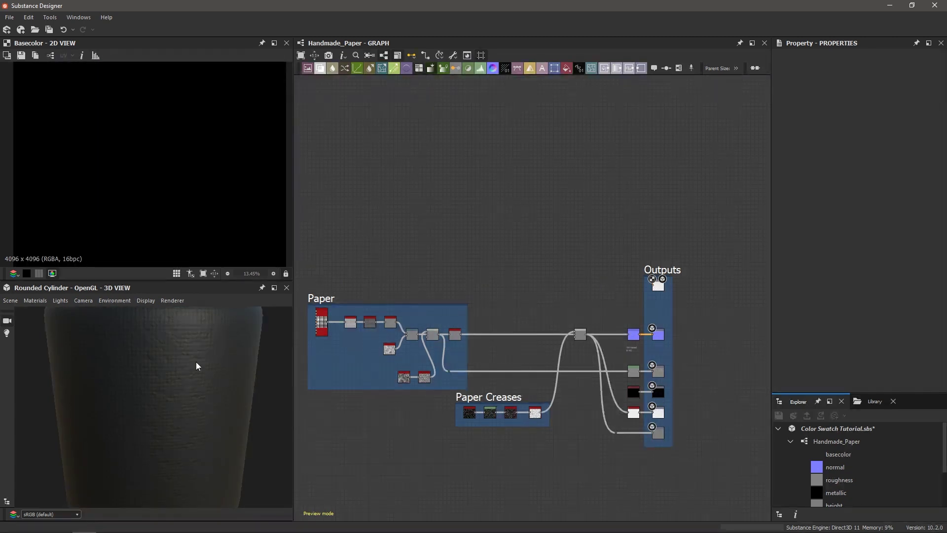
{"action": "scroll", "coordinate": [176, 359], "scroll_direction": "up", "scroll_amount": 2}
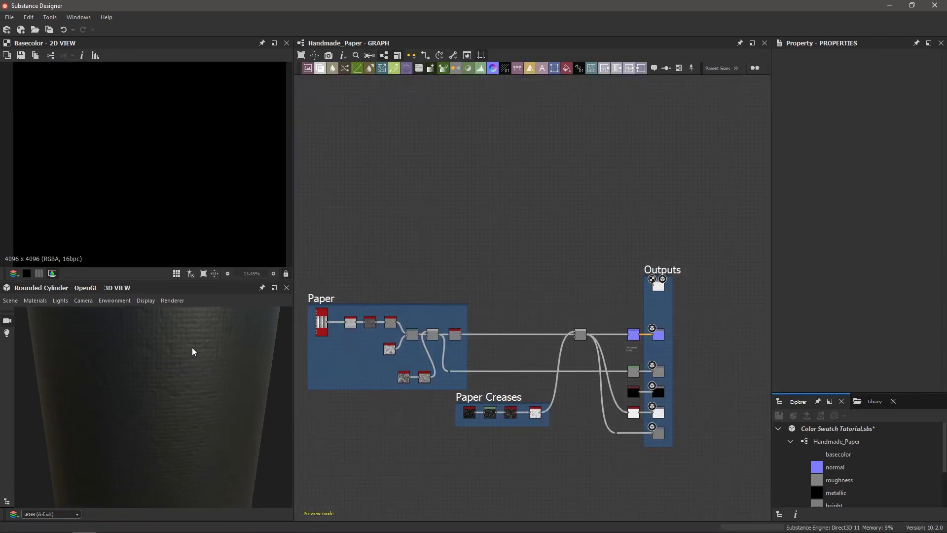
{"action": "scroll", "coordinate": [192, 351], "scroll_direction": "down", "scroll_amount": 1}
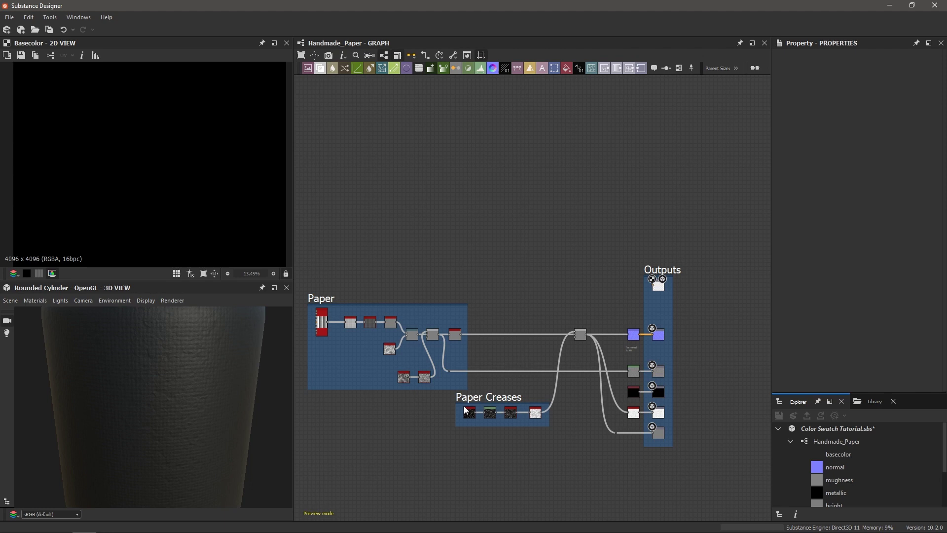
{"action": "scroll", "coordinate": [634, 273], "scroll_direction": "up", "scroll_amount": 5}
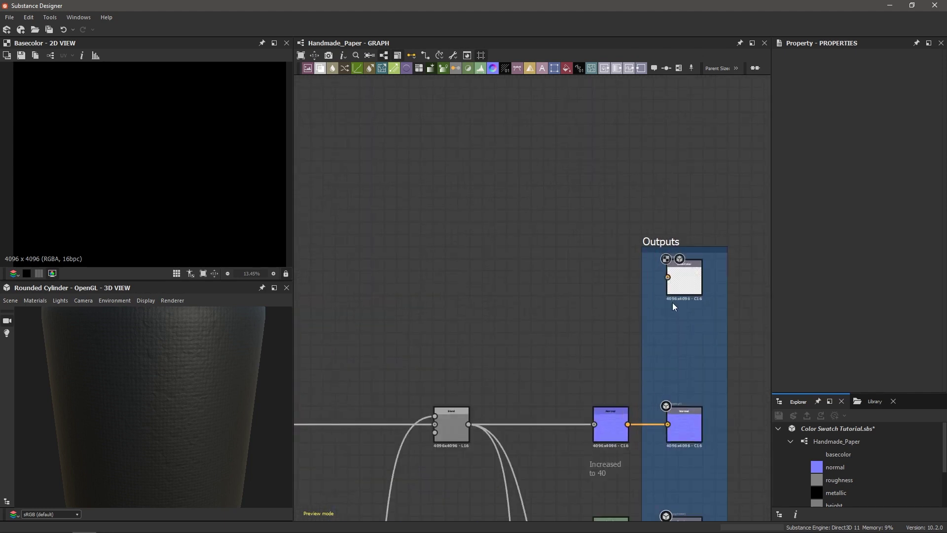
{"action": "key", "text": "f"}
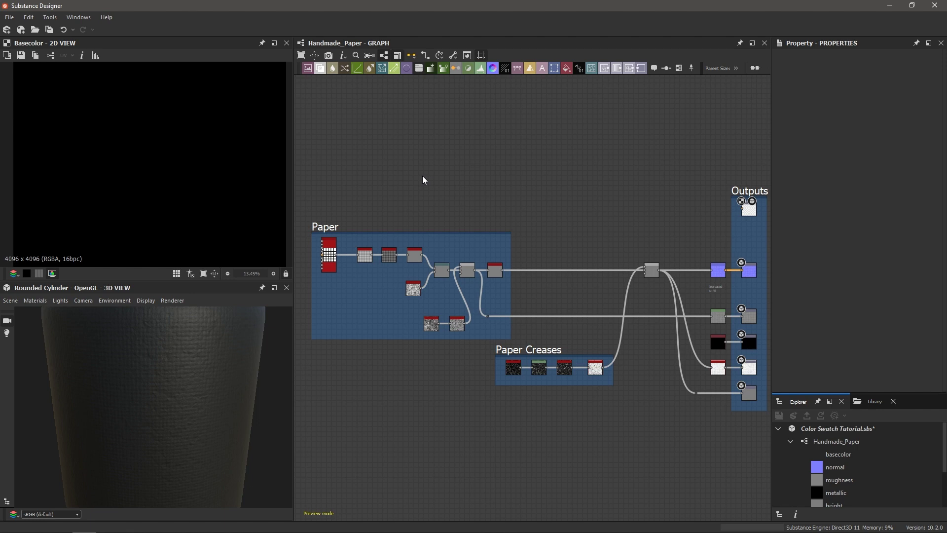
Add a Cells 4 node from the 'cells' node search and zoom in on its grayscale cell pattern
{"action": "scroll", "coordinate": [438, 164], "scroll_direction": "up", "scroll_amount": 1}
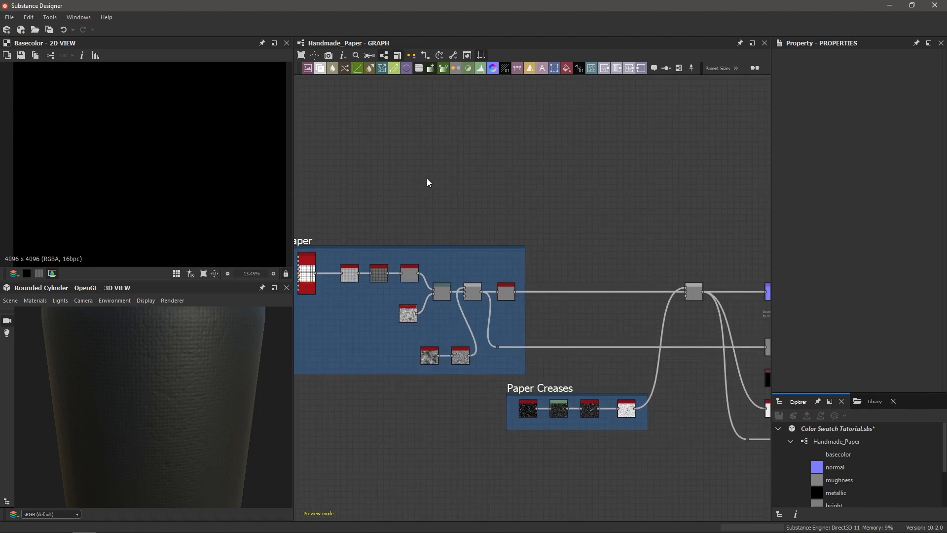
{"action": "key", "text": "space"}
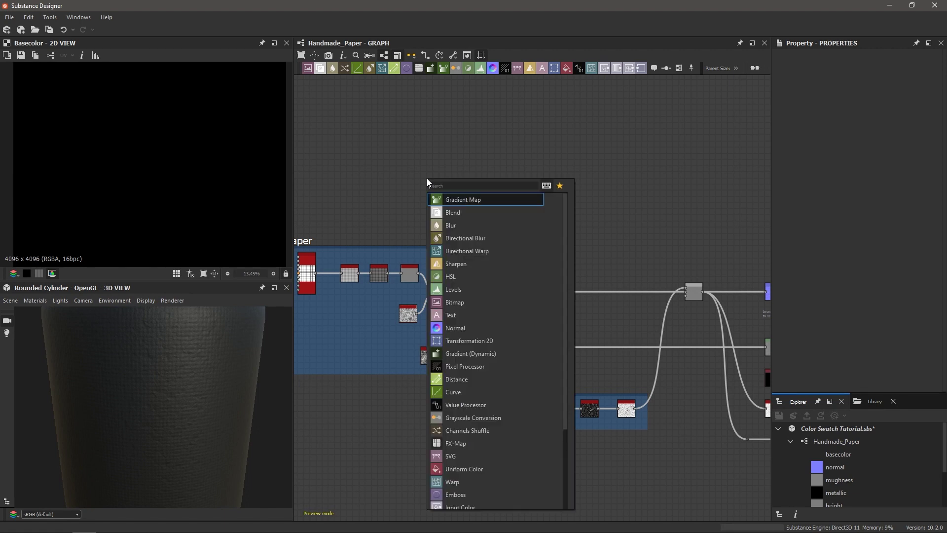
{"action": "type", "text": "cells"}
{"action": "key", "text": "Down"}
{"action": "key", "text": "Down"}
{"action": "key", "text": "Down"}
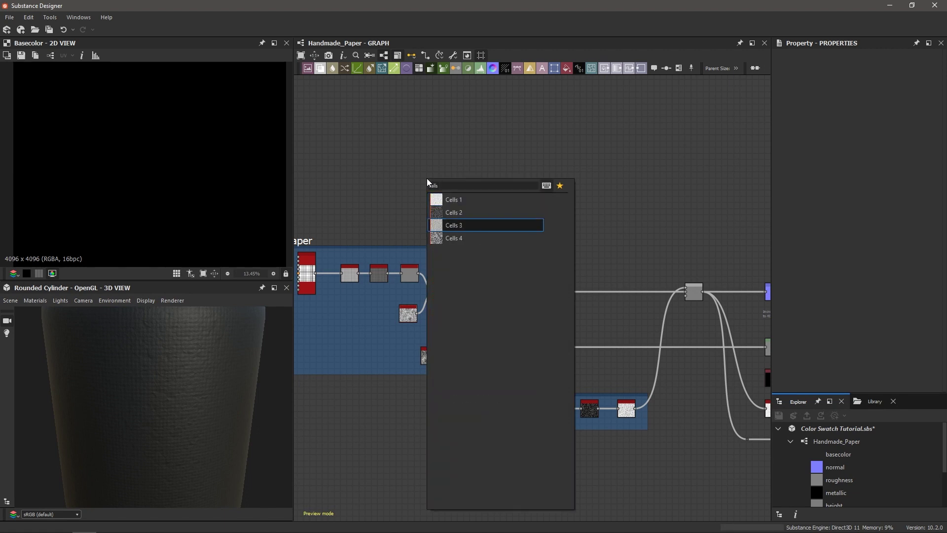
{"action": "key", "text": "Return"}
{"action": "scroll", "coordinate": [106, 165], "scroll_direction": "up", "scroll_amount": 1}
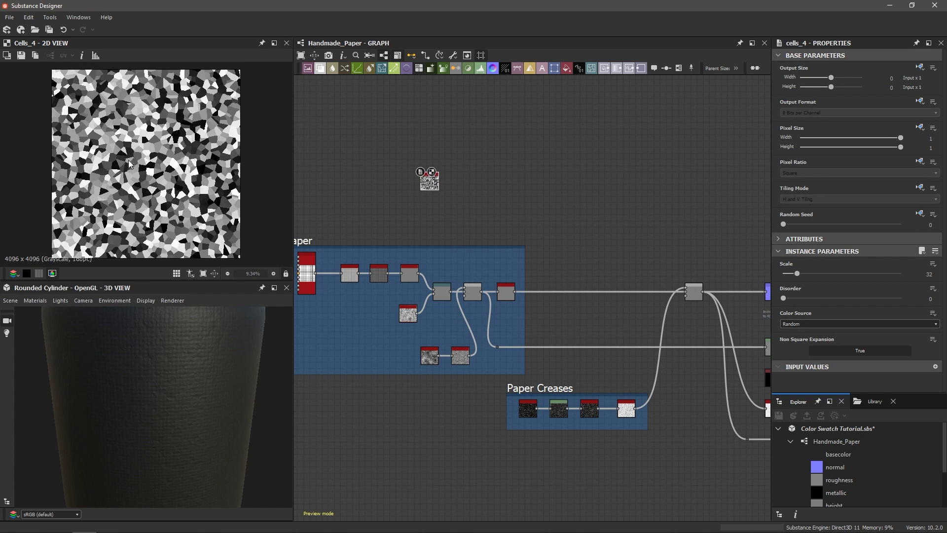
{"action": "scroll", "coordinate": [153, 178], "scroll_direction": "up", "scroll_amount": 2}
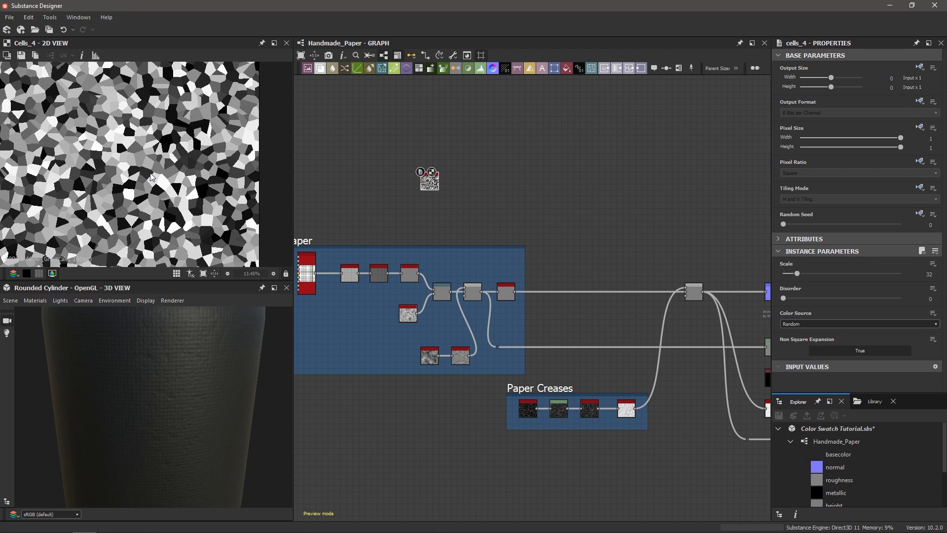
{"action": "scroll", "coordinate": [158, 176], "scroll_direction": "up", "scroll_amount": 5}
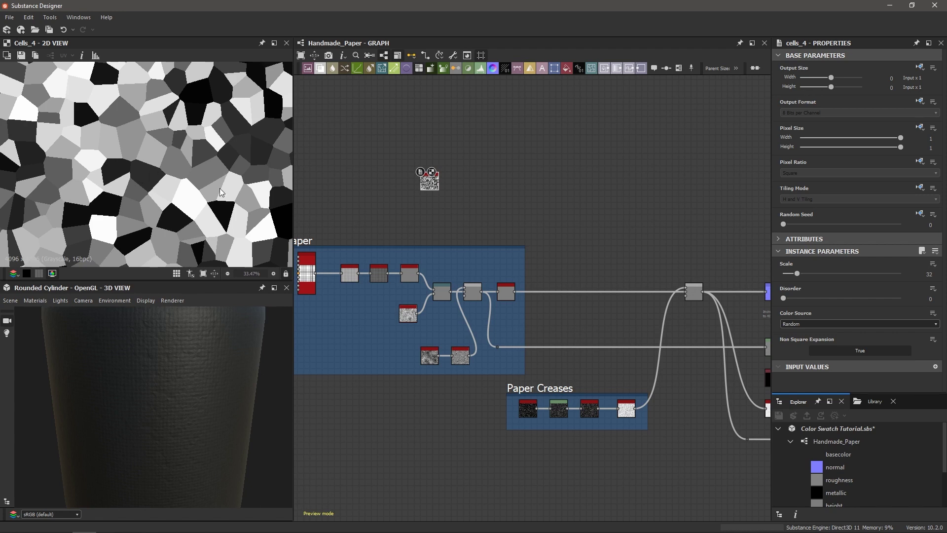
{"action": "scroll", "coordinate": [143, 188], "scroll_direction": "up", "scroll_amount": 1}
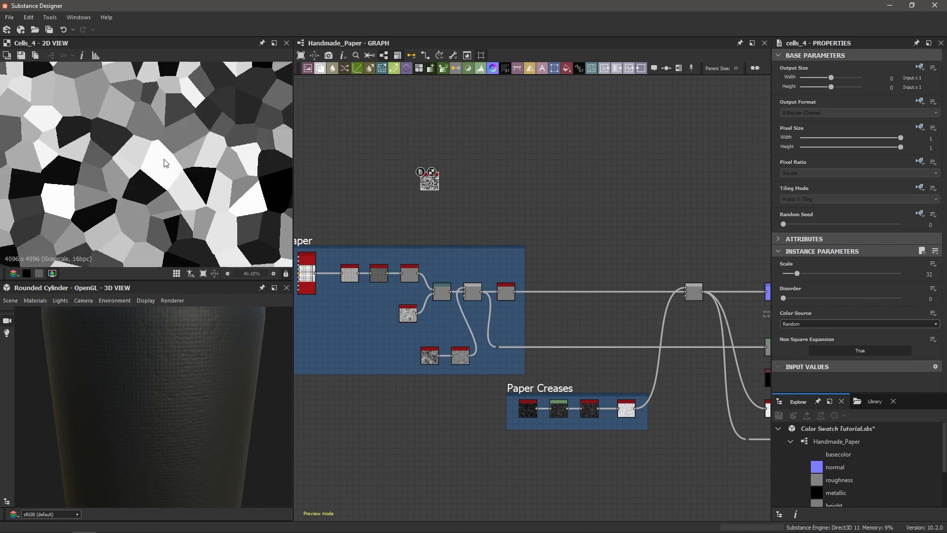
{"action": "scroll", "coordinate": [186, 141], "scroll_direction": "down", "scroll_amount": 4}
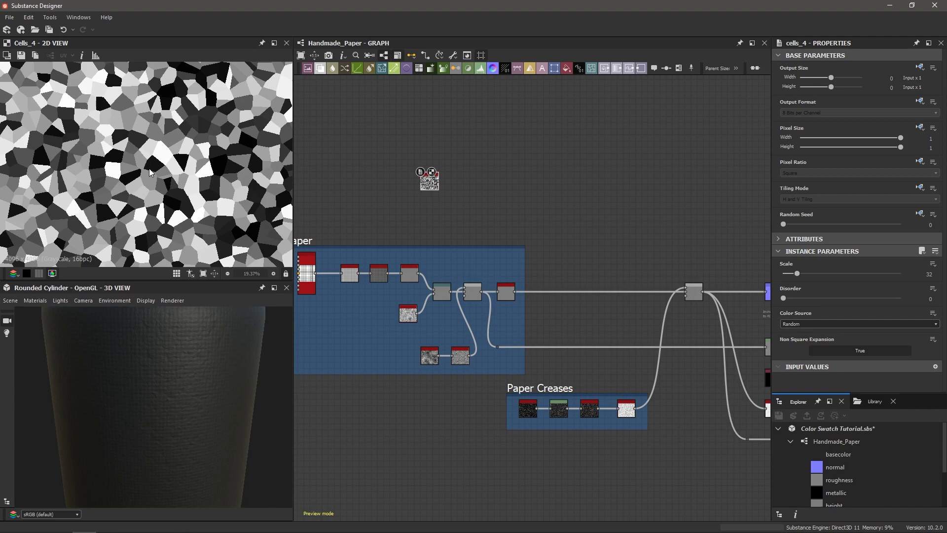
Add a Gradient Linear 1 node and set its Rotation to 90° for a horizontal ramp
{"action": "scroll", "coordinate": [504, 170], "scroll_direction": "up", "scroll_amount": 2}
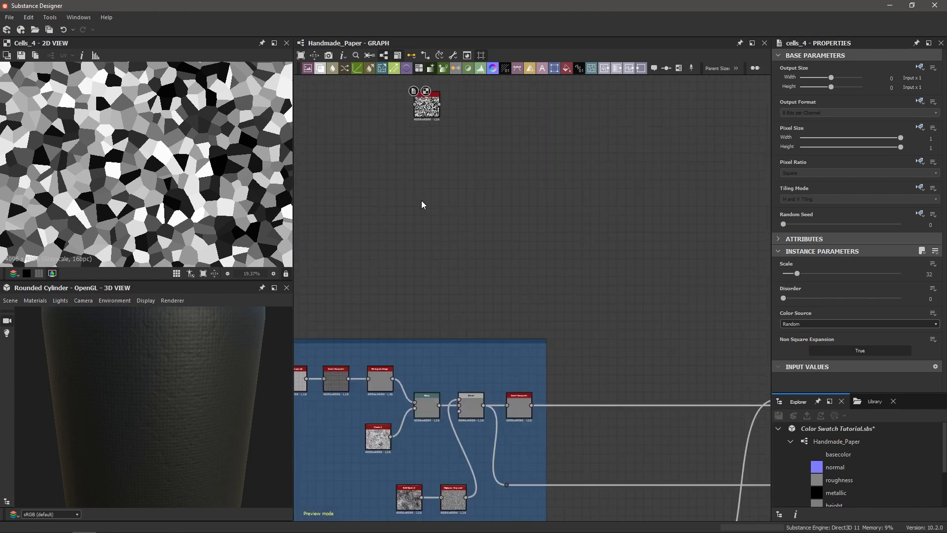
{"action": "key", "text": "space"}
{"action": "type", "text": "grad"}
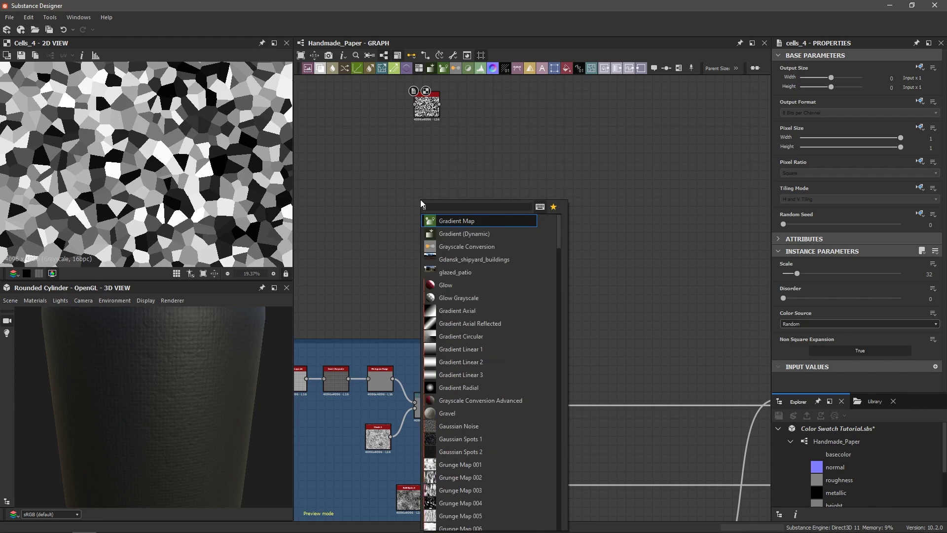
{"action": "key", "text": "Down"}
{"action": "key", "text": "Down"}
{"action": "key", "text": "Down"}
{"action": "key", "text": "Down"}
{"action": "key", "text": "Down"}
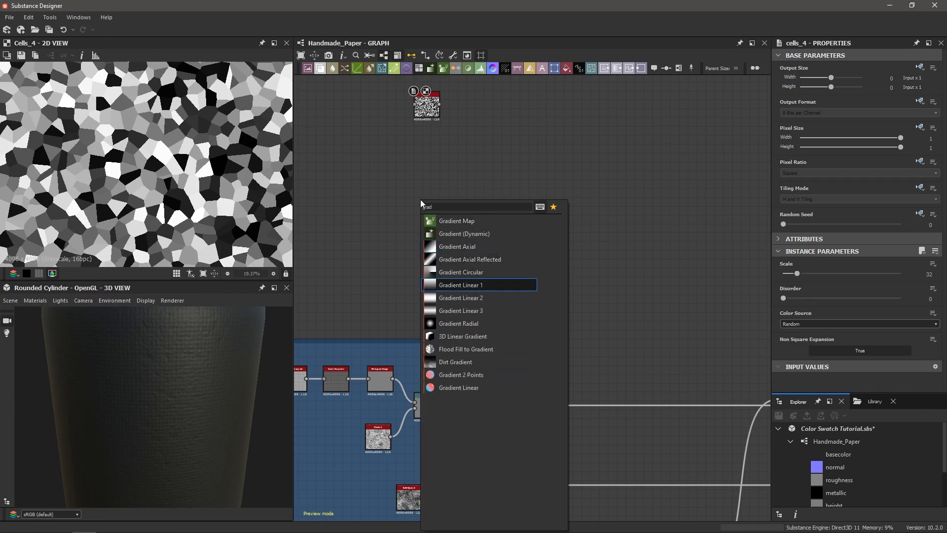
{"action": "key", "text": "Return"}
{"action": "scroll", "coordinate": [226, 203], "scroll_direction": "down", "scroll_amount": 3}
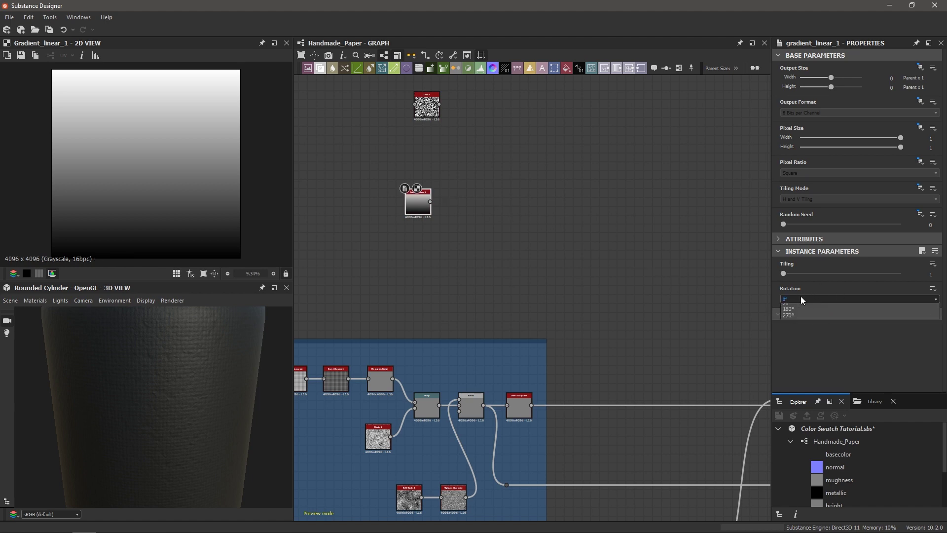
{"action": "left_click", "coordinate": [801, 297]}
{"action": "left_click", "coordinate": [790, 313]}
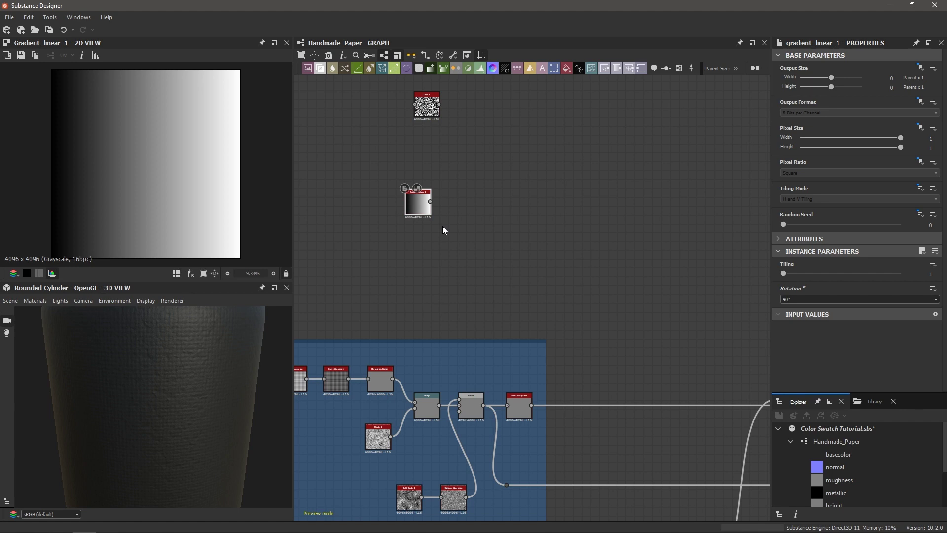
Add a Quantize Grayscale node linked after the Gradient Linear 1 node
{"action": "key", "text": "space"}
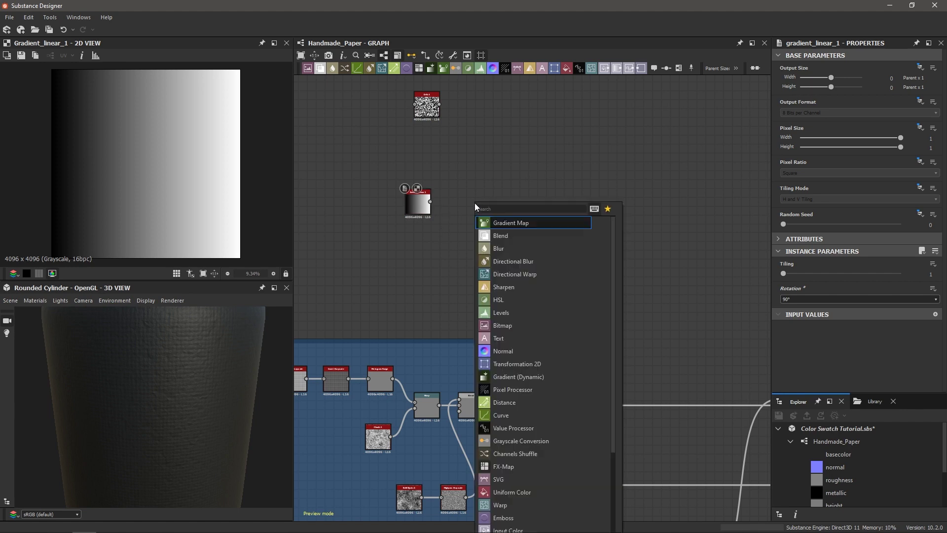
{"action": "type", "text": "quant"}
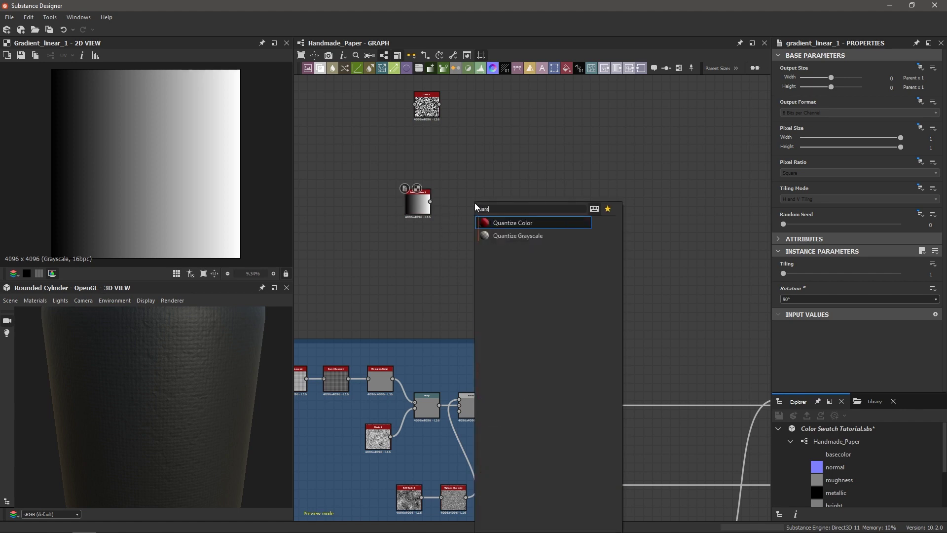
{"action": "key", "text": "Down"}
{"action": "key", "text": "Return"}
{"action": "scroll", "coordinate": [474, 203], "scroll_direction": "up", "scroll_amount": 2}
{"action": "scroll", "coordinate": [389, 203], "scroll_direction": "up", "scroll_amount": 1}
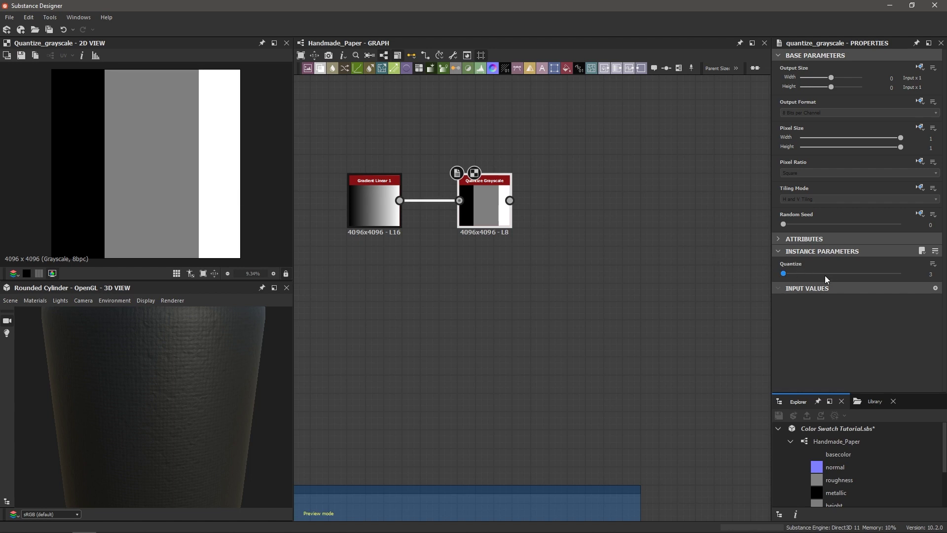
Set the Quantize Grayscale node's Quantize value to 7 and compare it with the gradient
{"action": "left_click", "coordinate": [930, 274]}
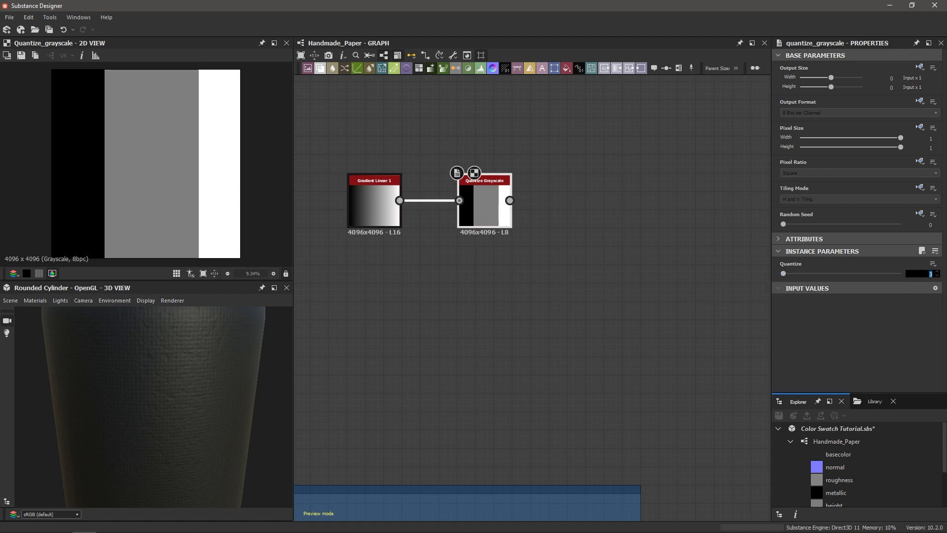
{"action": "type", "text": "7"}
{"action": "key", "text": "Return"}
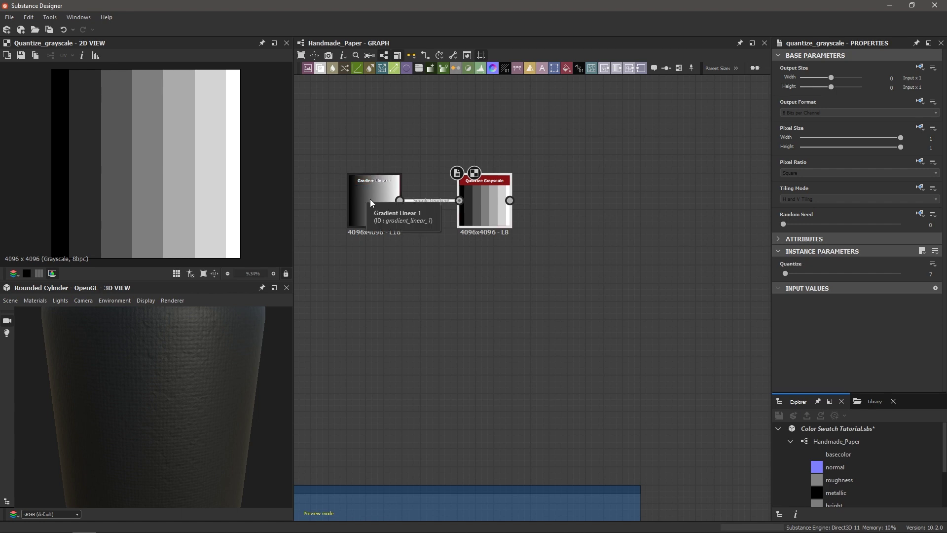
{"action": "left_click", "coordinate": [369, 198]}
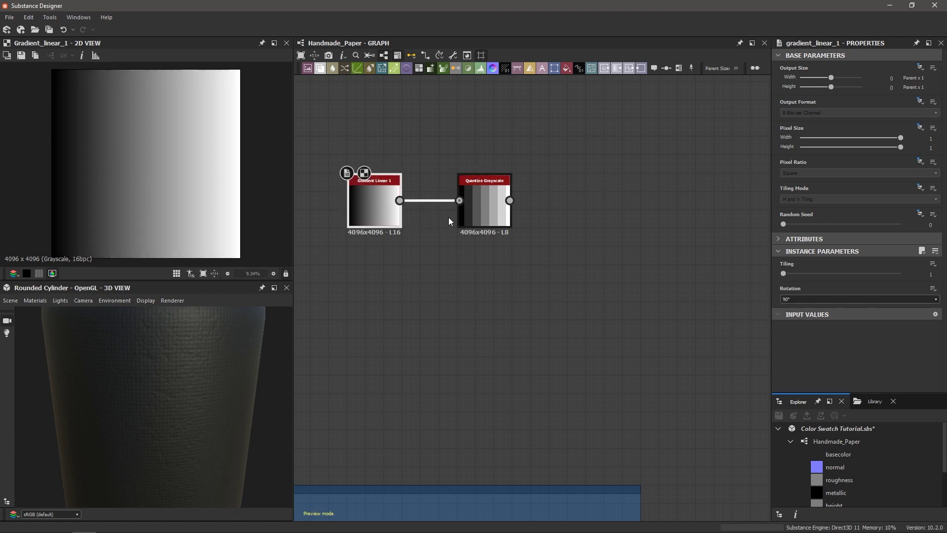
{"action": "left_click", "coordinate": [481, 206]}
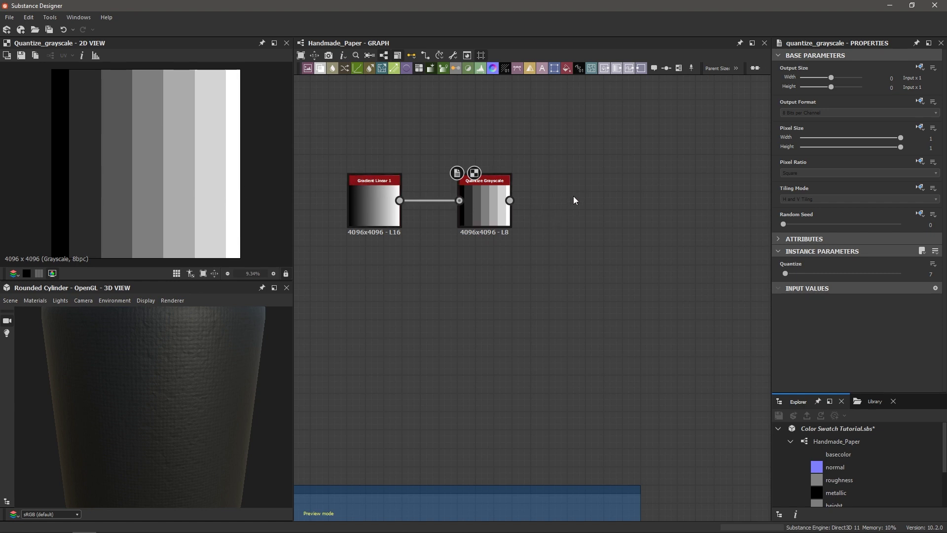
Create a Gradient (Dynamic) node and wire Quantize Grayscale's output into its Grayscale Input
{"action": "key", "text": "space"}
{"action": "type", "text": "grad"}
{"action": "key", "text": "Down"}
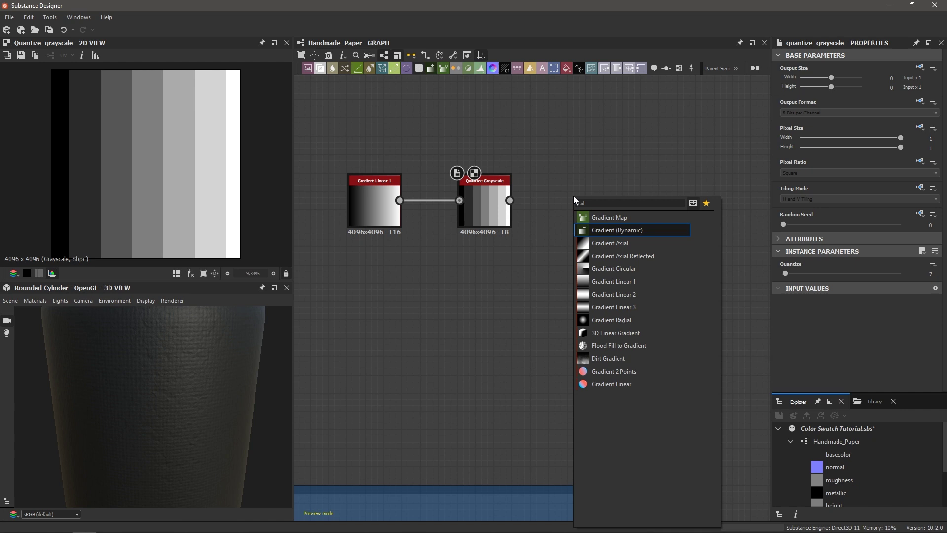
{"action": "key", "text": "Return"}
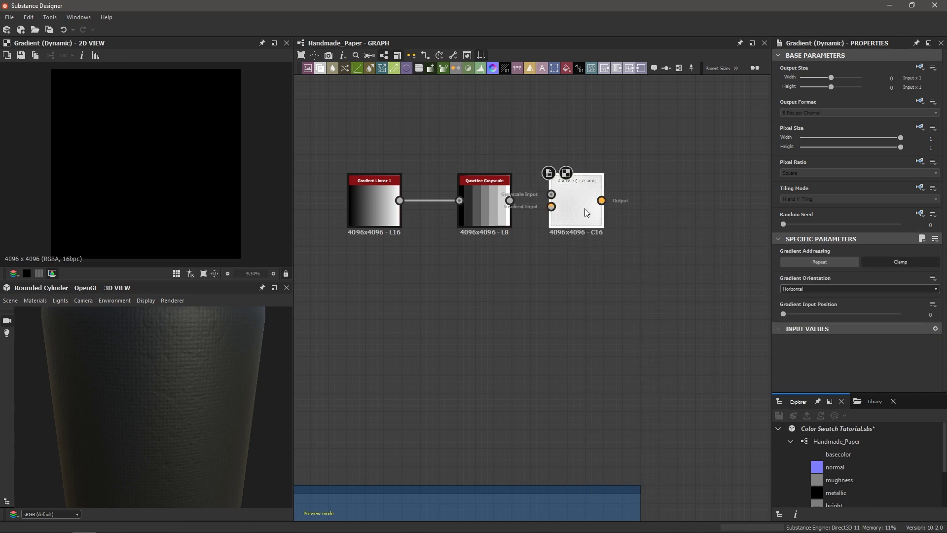
{"action": "scroll", "coordinate": [567, 205], "scroll_direction": "up", "scroll_amount": 2}
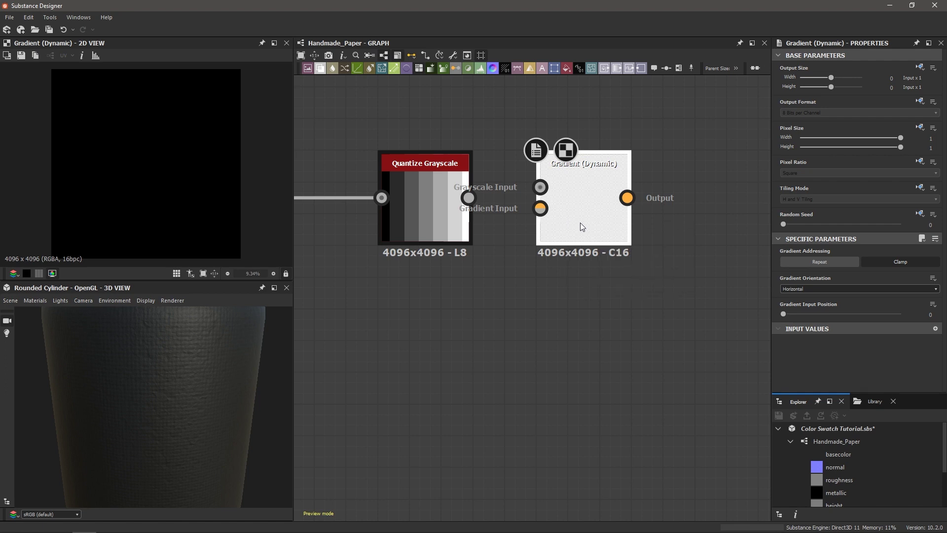
{"action": "scroll", "coordinate": [433, 225], "scroll_direction": "down", "scroll_amount": 1}
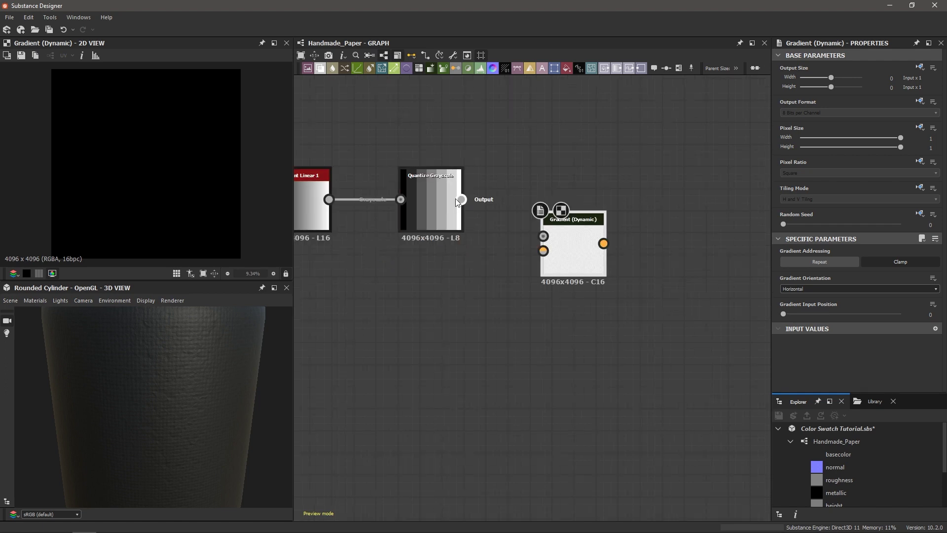
{"action": "scroll", "coordinate": [439, 184], "scroll_direction": "up", "scroll_amount": 1}
{"action": "left_click_drag", "start_coordinate": [467, 200], "coordinate": [562, 243]}
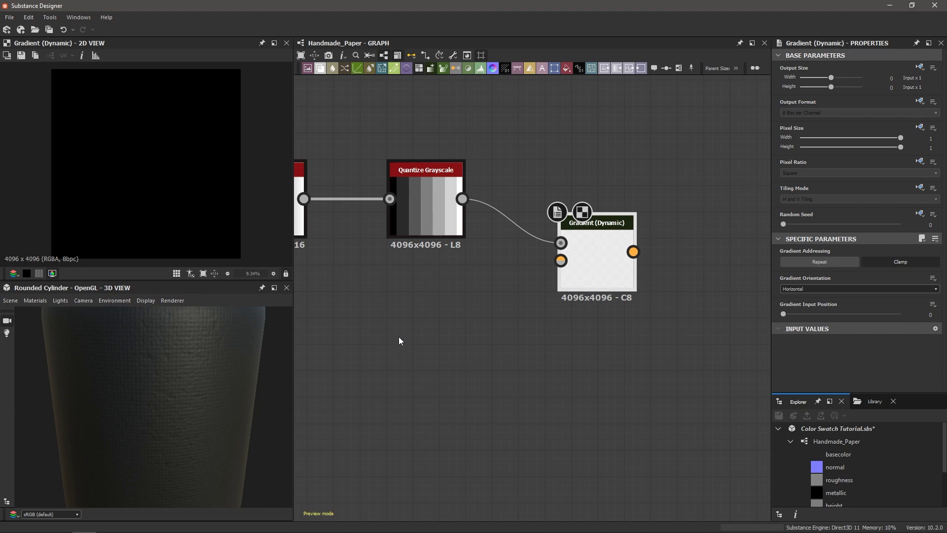
Save the pink terrazzo pattern image from the Google Images results to disk
{"action": "scroll", "coordinate": [398, 340], "scroll_direction": "down", "scroll_amount": 2}
{"action": "key", "text": "alt+Tab"}
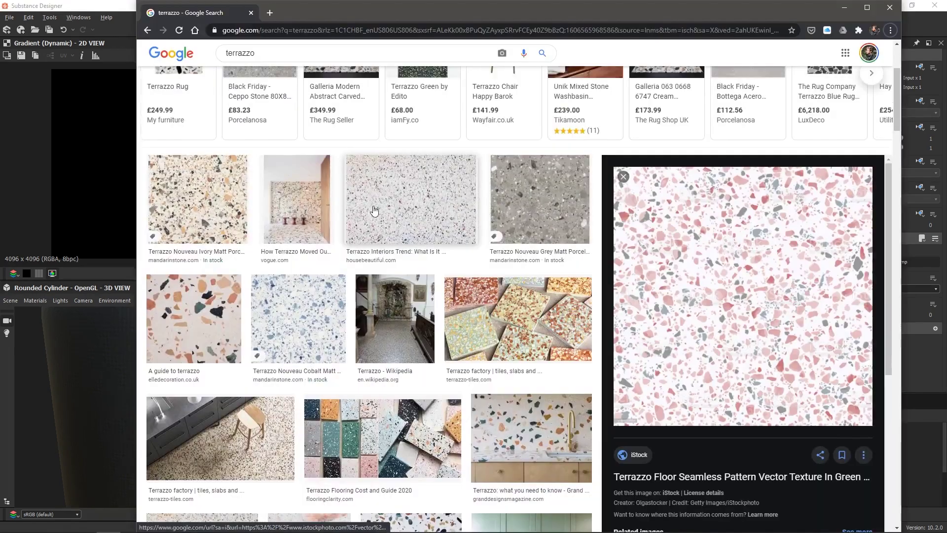
{"action": "scroll", "coordinate": [375, 202], "scroll_direction": "up", "scroll_amount": 3}
{"action": "scroll", "coordinate": [375, 203], "scroll_direction": "down", "scroll_amount": 3}
{"action": "scroll", "coordinate": [375, 202], "scroll_direction": "down", "scroll_amount": 4}
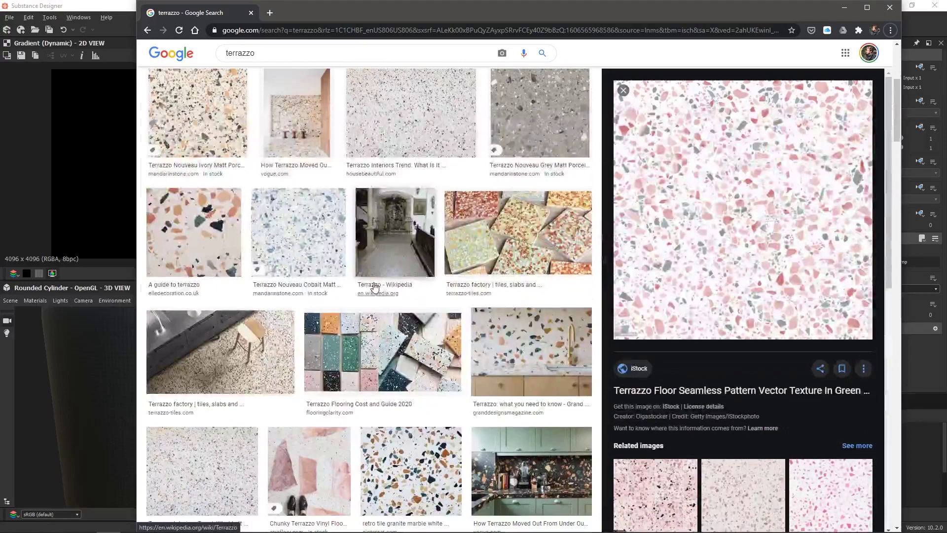
{"action": "scroll", "coordinate": [405, 282], "scroll_direction": "down", "scroll_amount": 3}
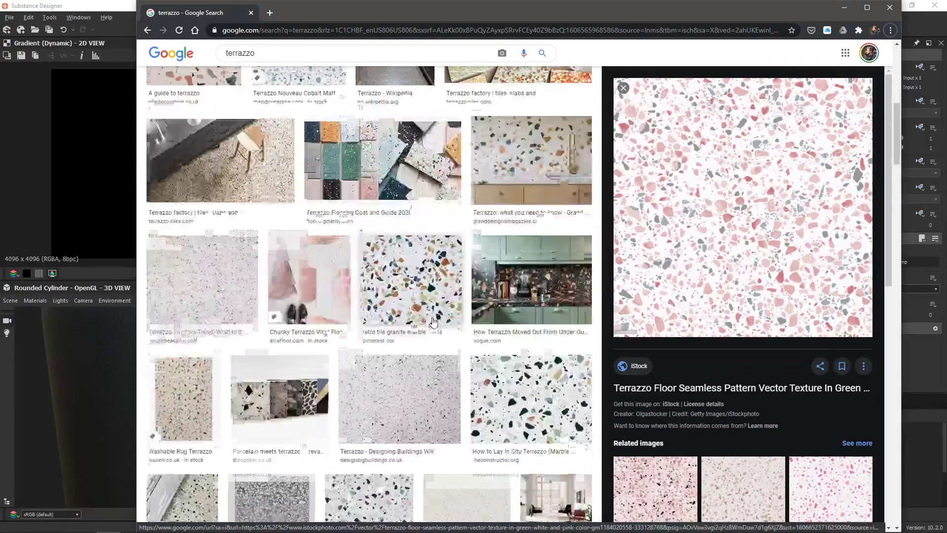
{"action": "scroll", "coordinate": [517, 383], "scroll_direction": "down", "scroll_amount": 1}
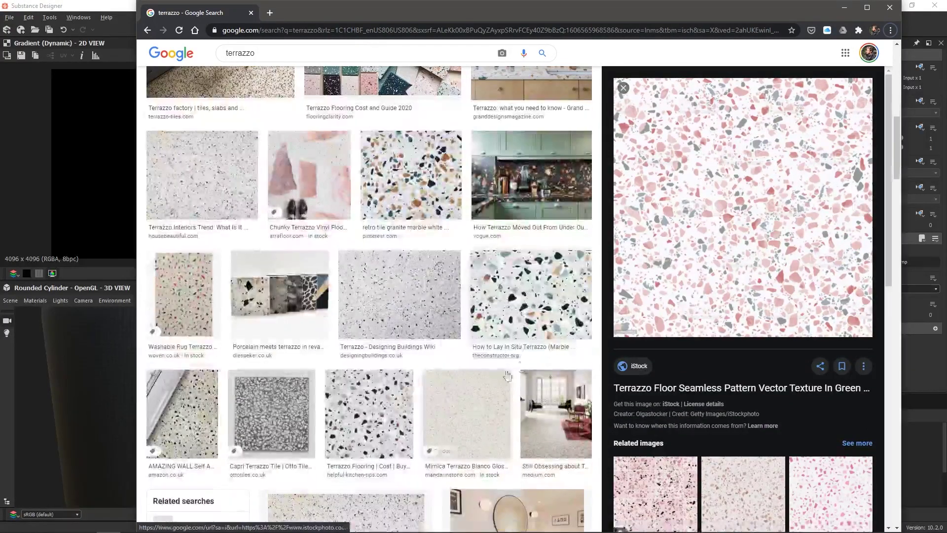
{"action": "scroll", "coordinate": [530, 307], "scroll_direction": "up", "scroll_amount": 3}
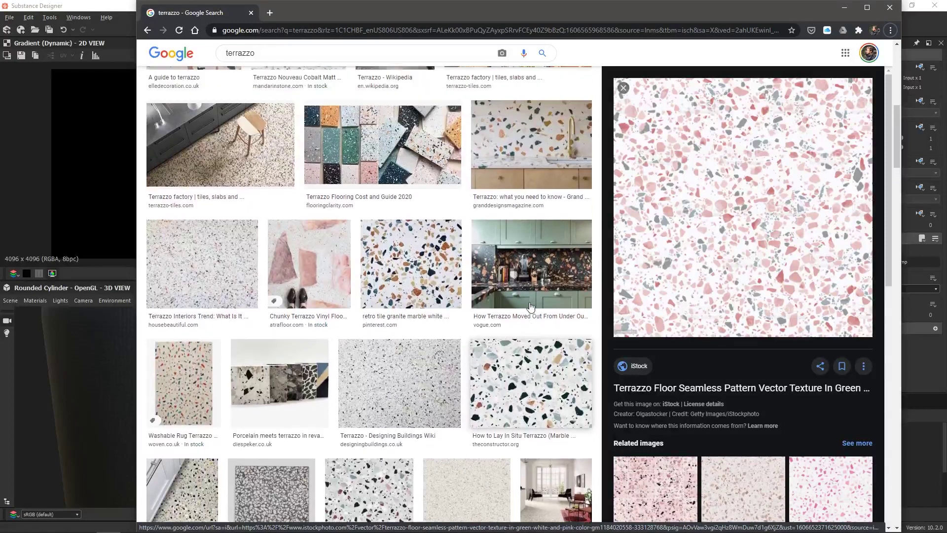
{"action": "scroll", "coordinate": [224, 300], "scroll_direction": "down", "scroll_amount": 6}
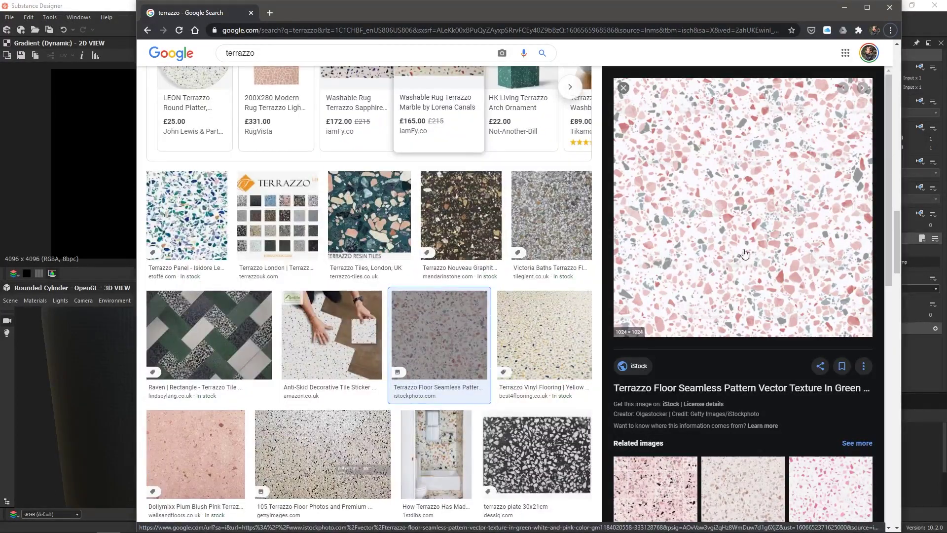
{"action": "right_click", "coordinate": [723, 212]}
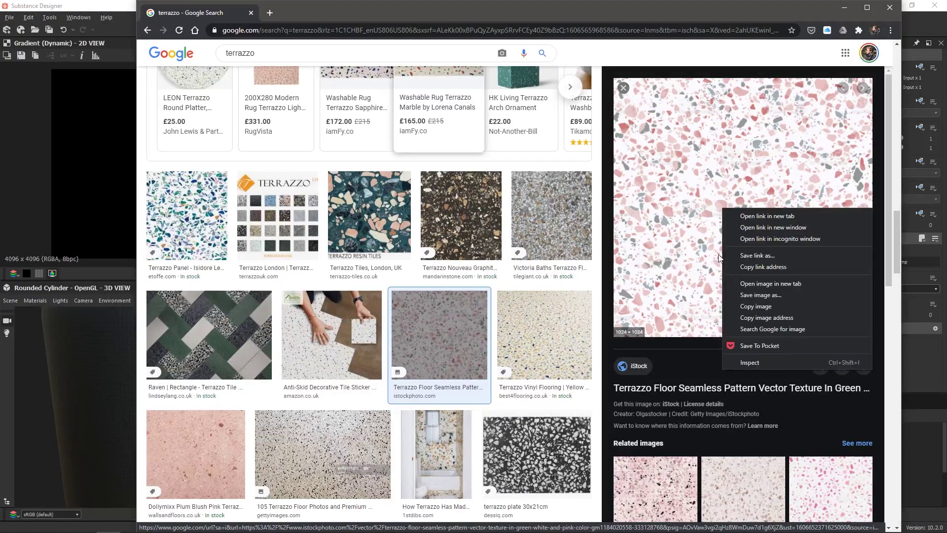
{"action": "left_click", "coordinate": [786, 295]}
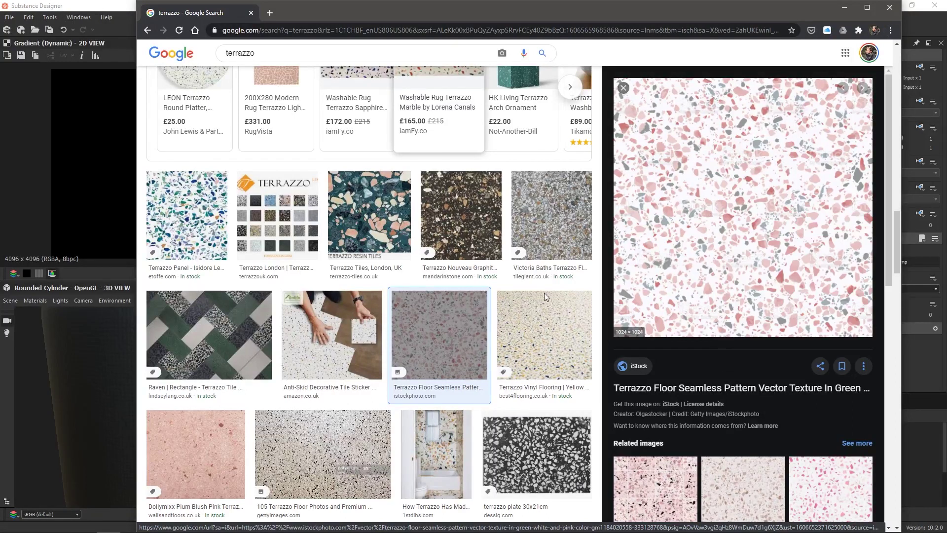
Copy the teal Terrazzo Tiles image to the clipboard
{"action": "left_click", "coordinate": [382, 251]}
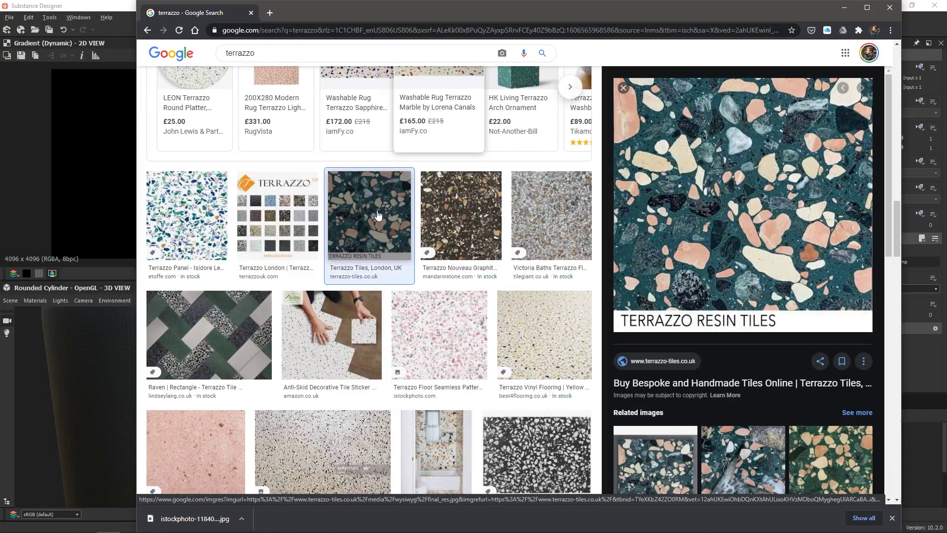
{"action": "right_click", "coordinate": [695, 206]}
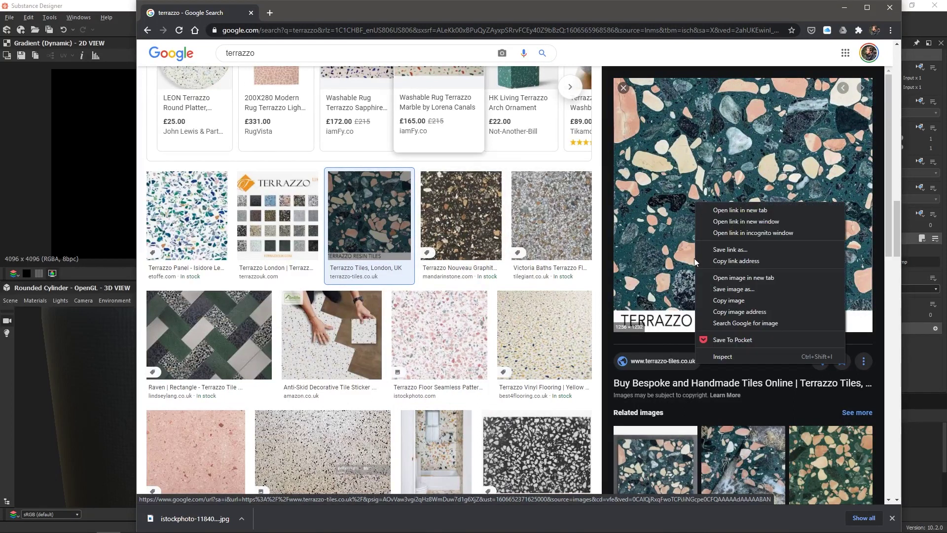
{"action": "left_click", "coordinate": [725, 301]}
Import the downloaded terrazzo image into the graph as a linked Bitmap node
{"action": "key", "text": "alt+Tab"}
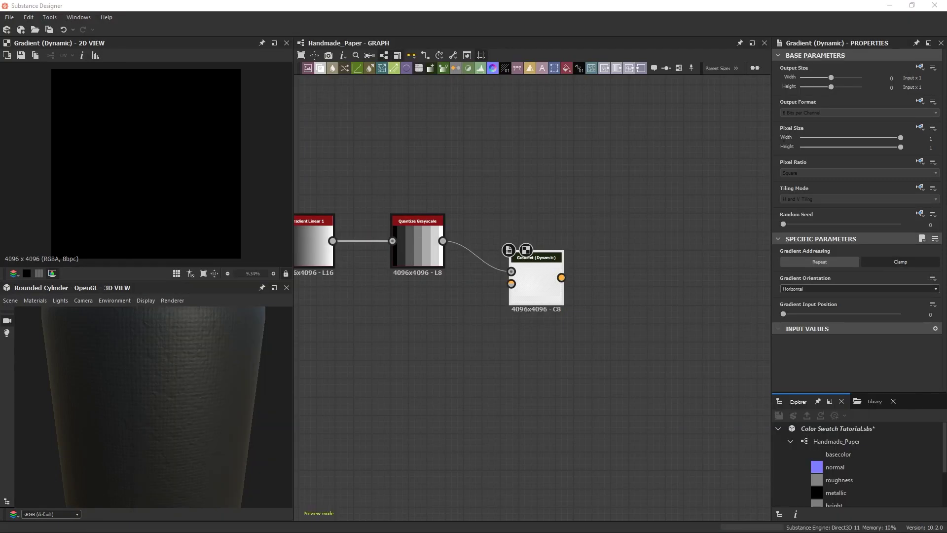
{"action": "left_click_drag", "start_coordinate": [883, 508], "coordinate": [366, 365]}
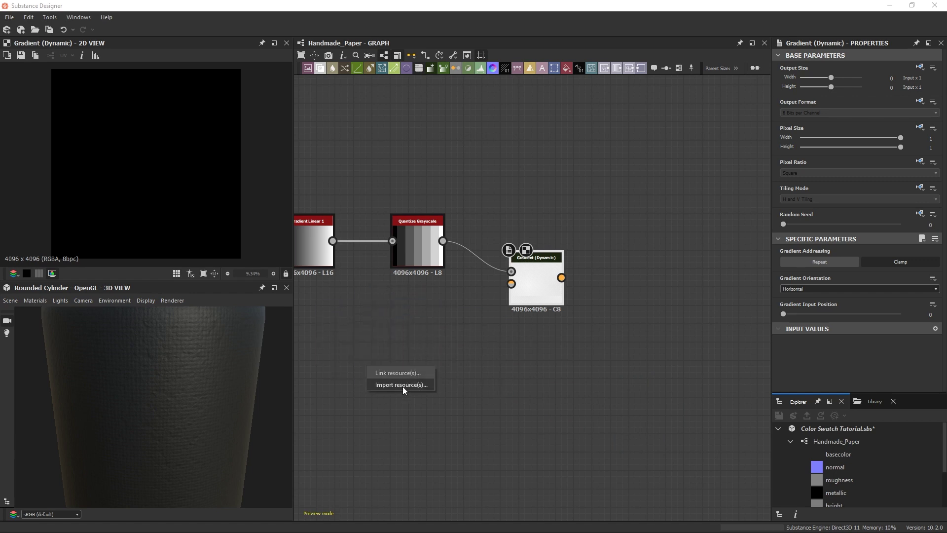
{"action": "left_click", "coordinate": [397, 373]}
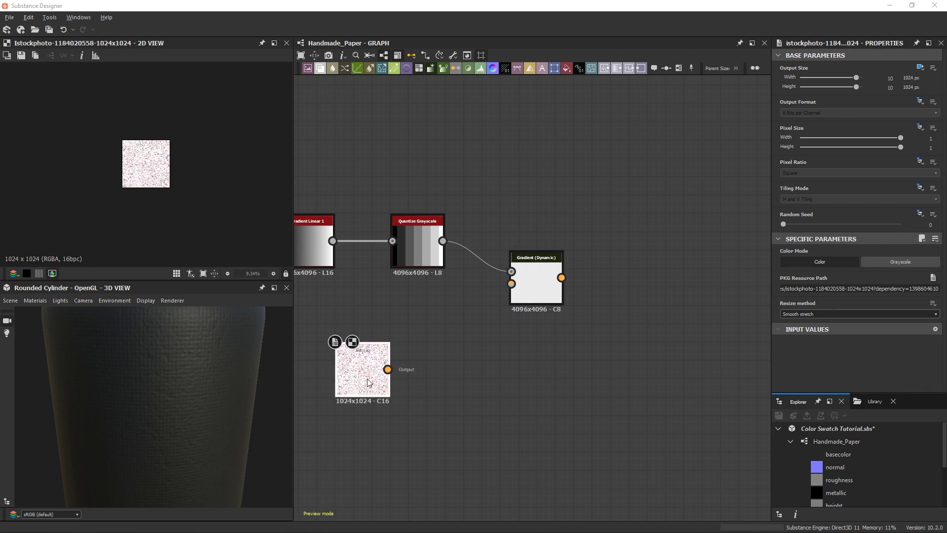
{"action": "left_click_drag", "start_coordinate": [367, 377], "coordinate": [349, 375]}
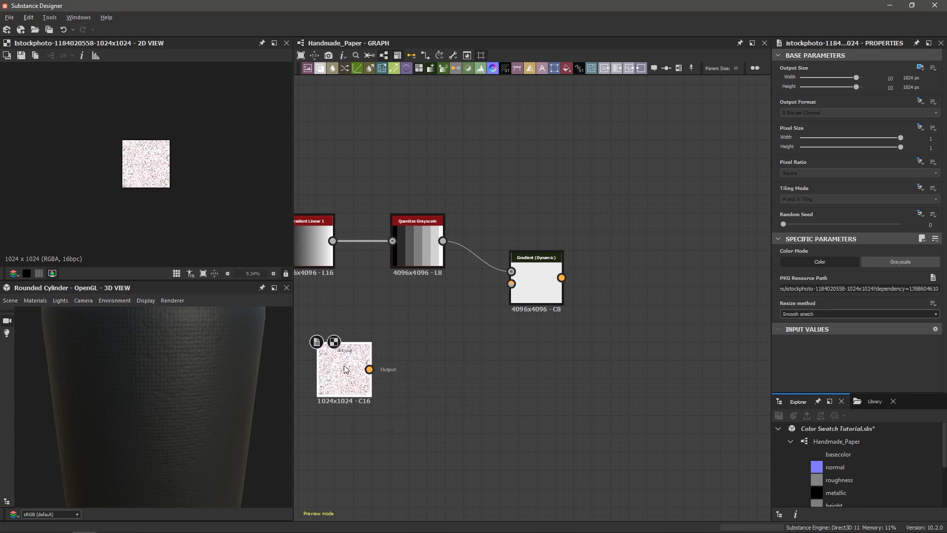
Add an HSL node after the Bitmap node
{"action": "key", "text": "space"}
{"action": "type", "text": "hsl"}
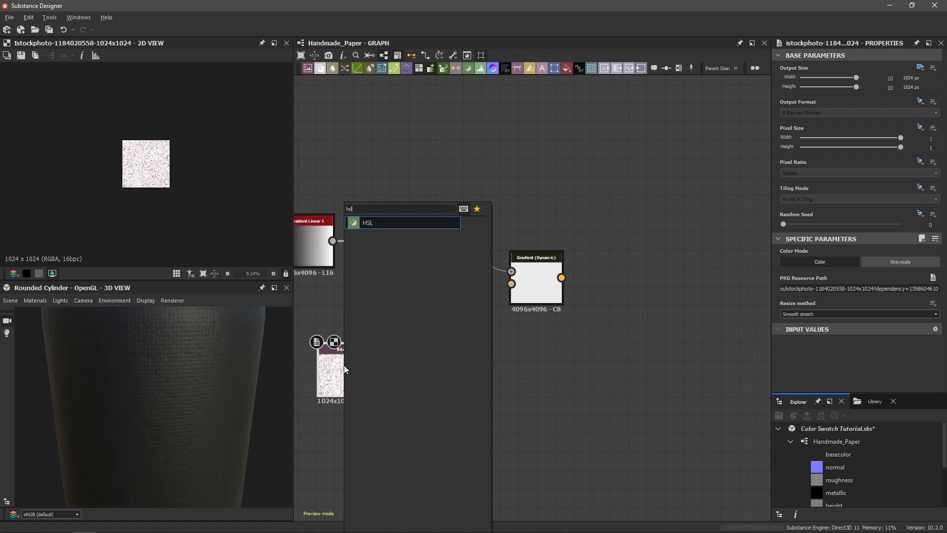
{"action": "key", "text": "Return"}
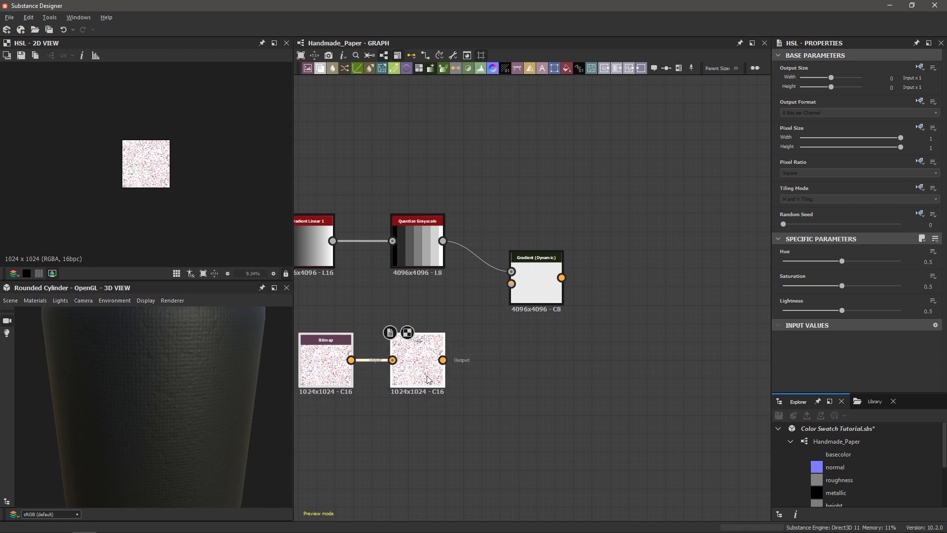
Wire the HSL output into Gradient (Dynamic)'s Gradient Input and set Gradient Input Position to 0.54
{"action": "scroll", "coordinate": [458, 336], "scroll_direction": "up", "scroll_amount": 2}
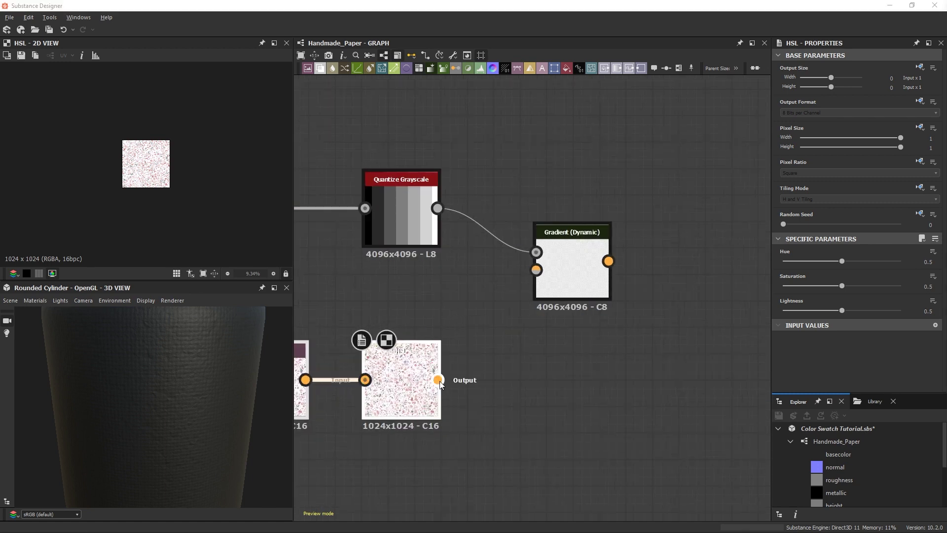
{"action": "left_click_drag", "start_coordinate": [437, 380], "coordinate": [536, 269]}
{"action": "double_click", "coordinate": [575, 269]}
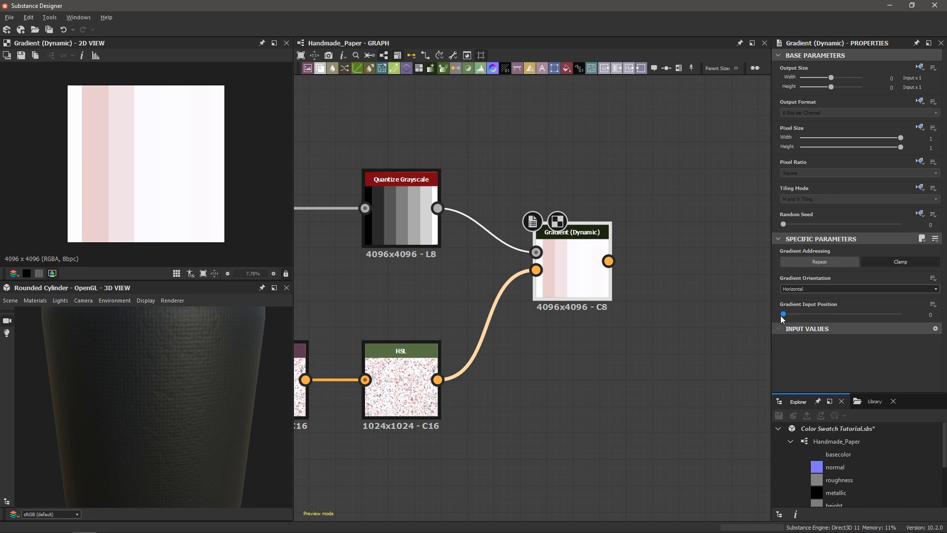
{"action": "left_click_drag", "start_coordinate": [784, 315], "coordinate": [845, 318]}
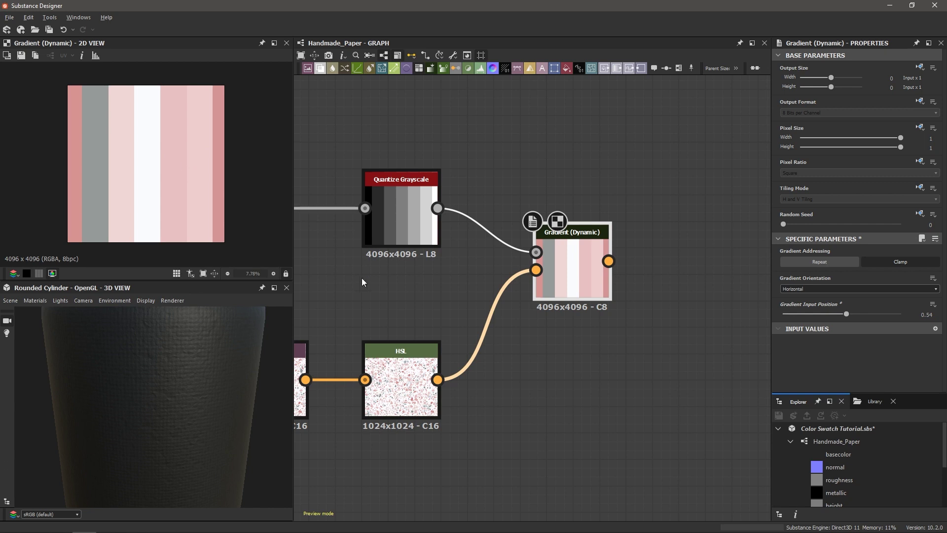
Set Quantize Grayscale to 15 levels and Gradient (Dynamic)'s Gradient Input Position to 0.5
{"action": "left_click", "coordinate": [404, 203]}
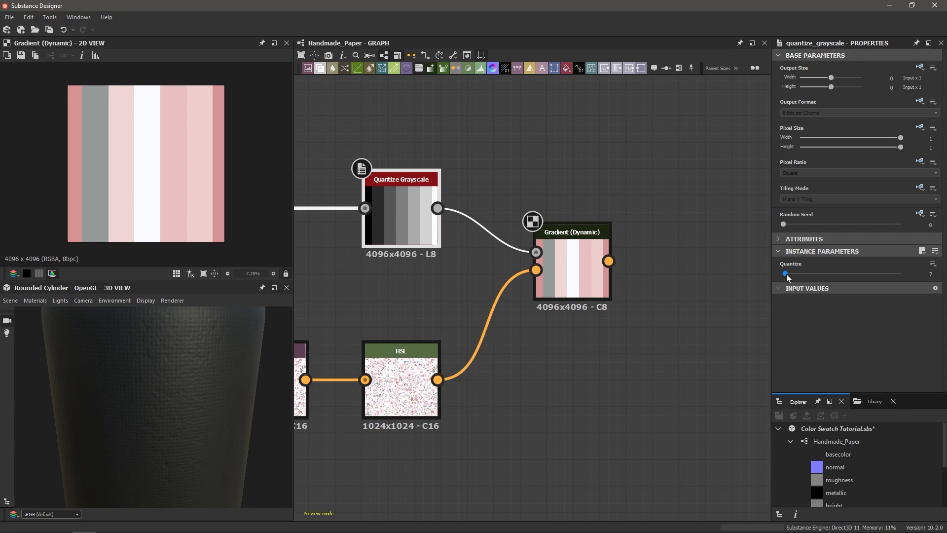
{"action": "left_click", "coordinate": [931, 274]}
{"action": "type", "text": "3"}
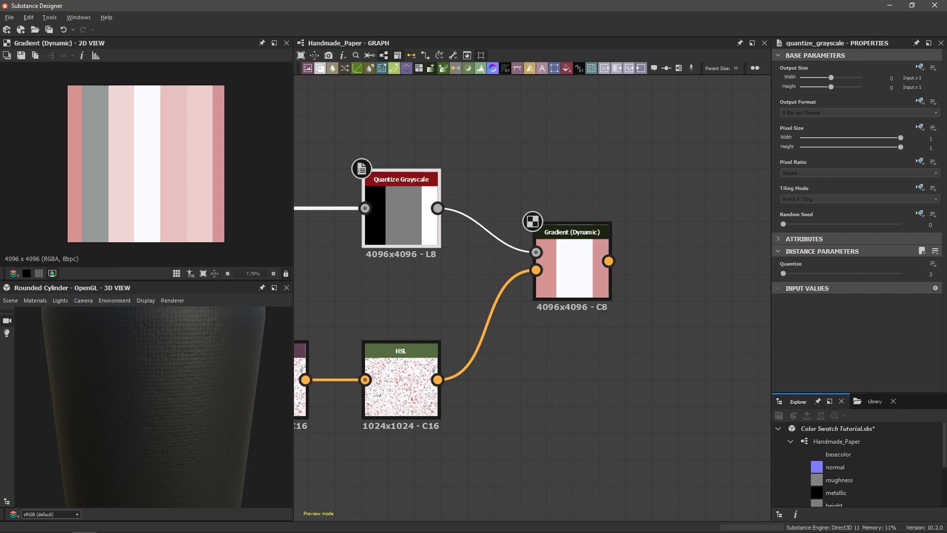
{"action": "key", "text": "Return"}
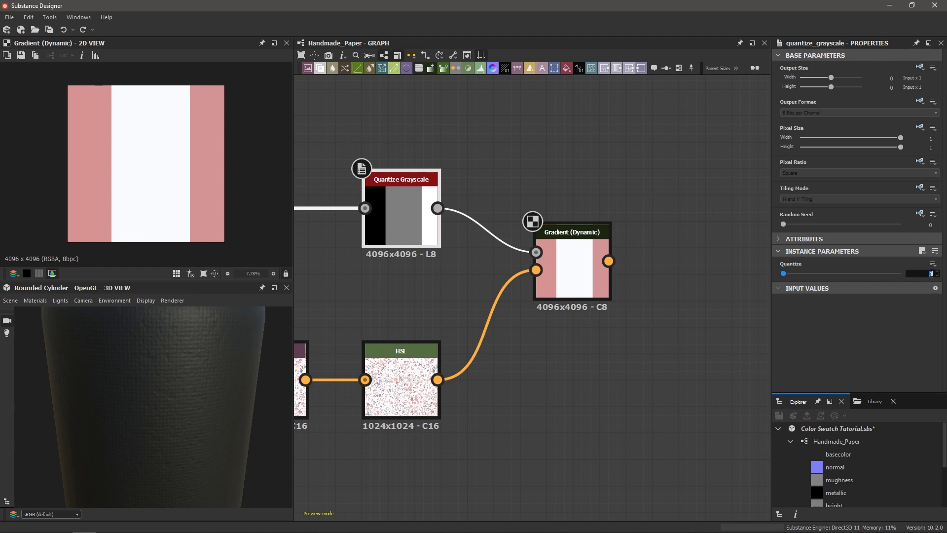
{"action": "key", "text": "Return"}
{"action": "left_click", "coordinate": [586, 271]}
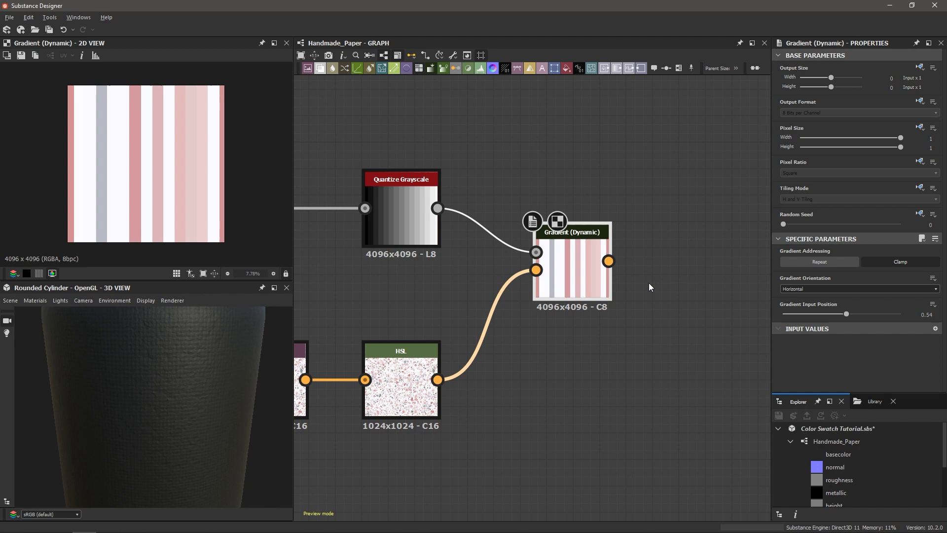
{"action": "left_click_drag", "start_coordinate": [847, 313], "coordinate": [841, 315]}
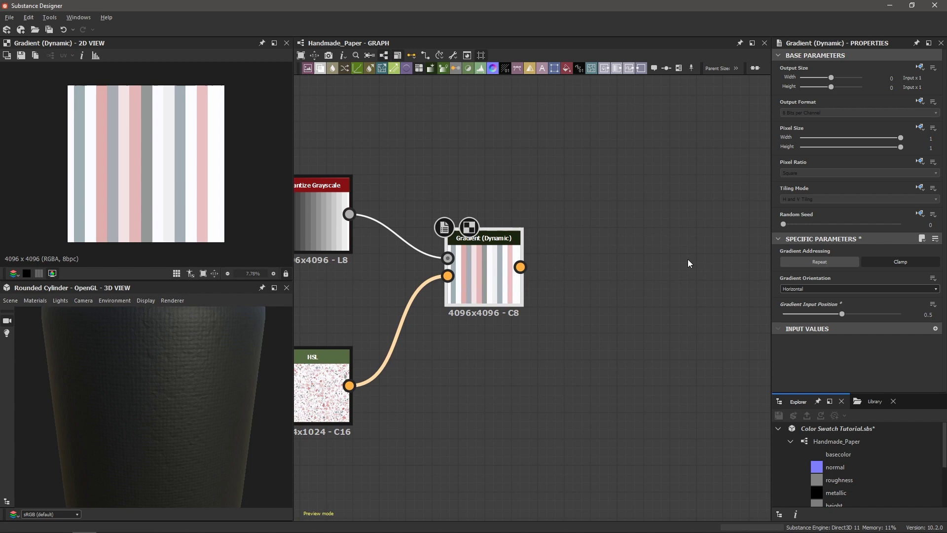
Add a second Gradient (Dynamic) node fed by Cells 4 and the sampled palette
{"action": "key", "text": "space"}
{"action": "type", "text": "grad"}
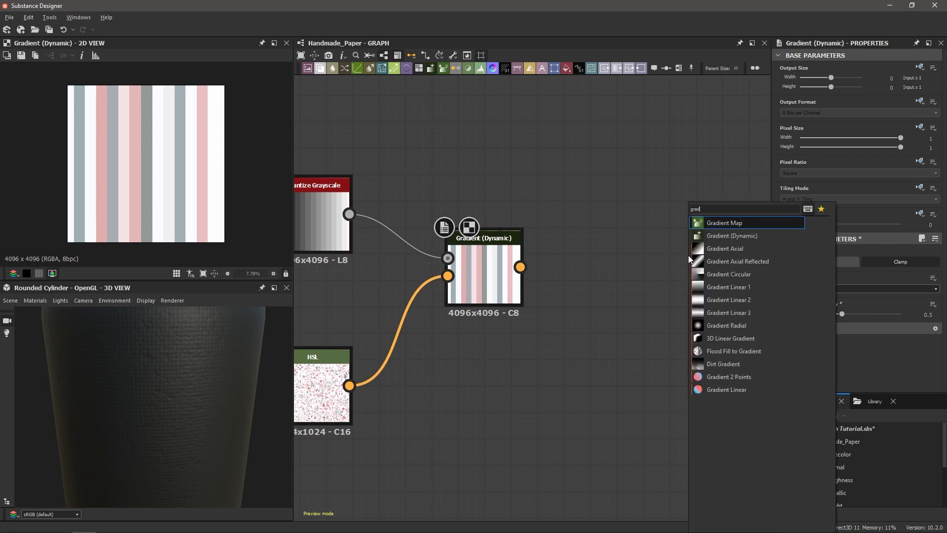
{"action": "key", "text": "Down"}
{"action": "key", "text": "Return"}
{"action": "scroll", "coordinate": [575, 197], "scroll_direction": "down", "scroll_amount": 3}
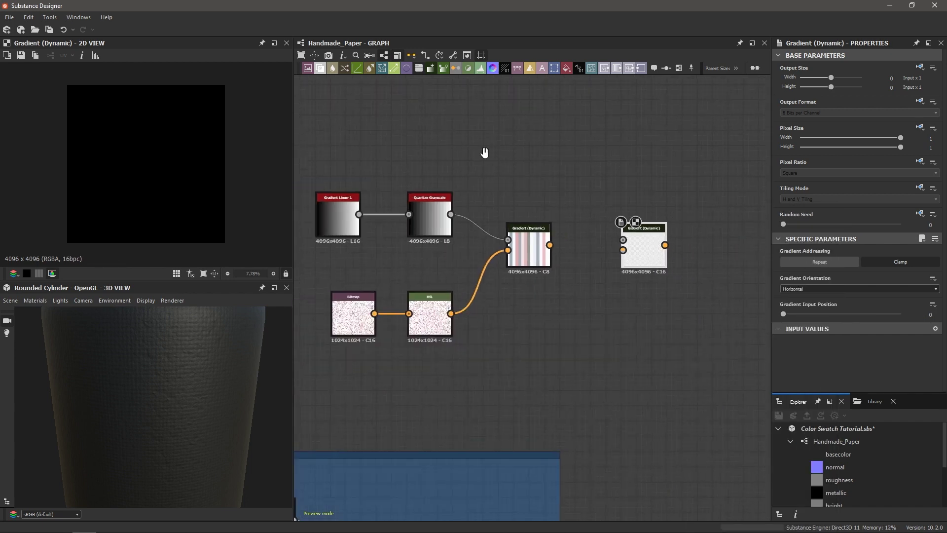
{"action": "middle_click_drag", "start_coordinate": [484, 153], "coordinate": [515, 251]}
{"action": "left_click_drag", "start_coordinate": [388, 154], "coordinate": [582, 243]}
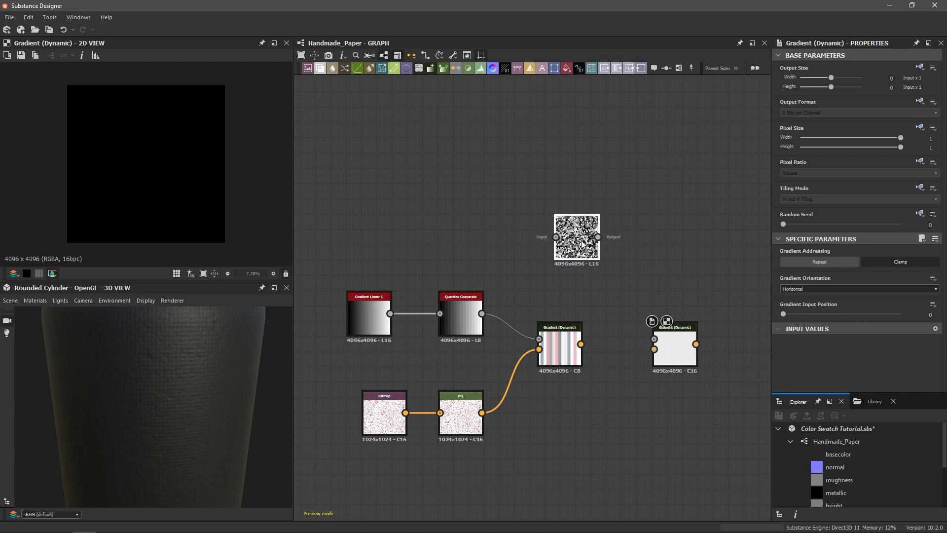
{"action": "scroll", "coordinate": [582, 243], "scroll_direction": "up", "scroll_amount": 2}
{"action": "left_click_drag", "start_coordinate": [551, 216], "coordinate": [632, 362]}
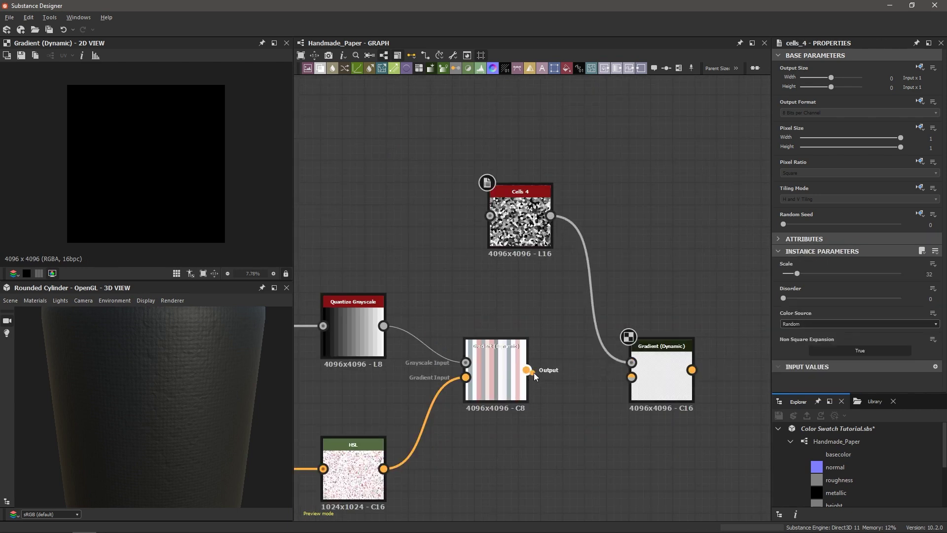
{"action": "left_click_drag", "start_coordinate": [535, 376], "coordinate": [638, 385]}
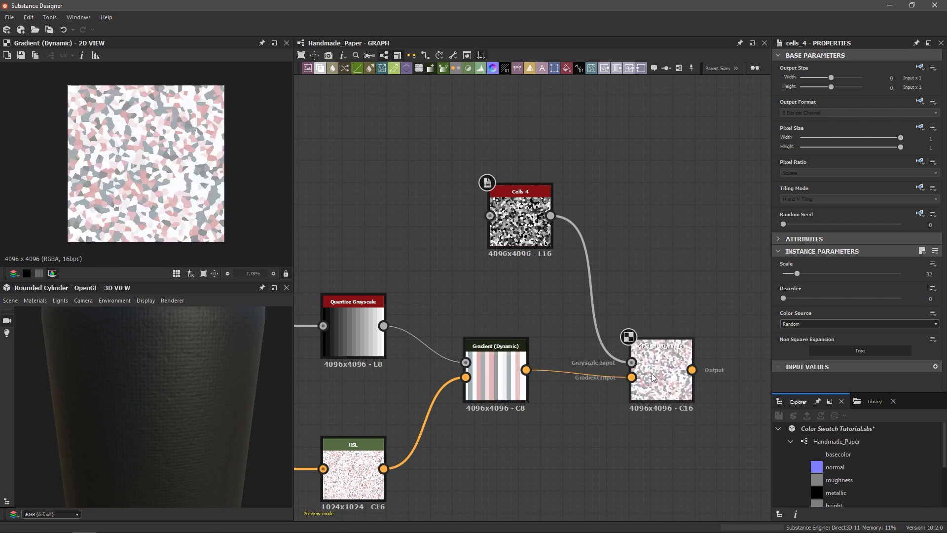
{"action": "left_click", "coordinate": [646, 383]}
Connect the colorized Cells 4 noise to the Base Color output
{"action": "scroll", "coordinate": [161, 181], "scroll_direction": "up", "scroll_amount": 5}
{"action": "scroll", "coordinate": [162, 180], "scroll_direction": "down", "scroll_amount": 5}
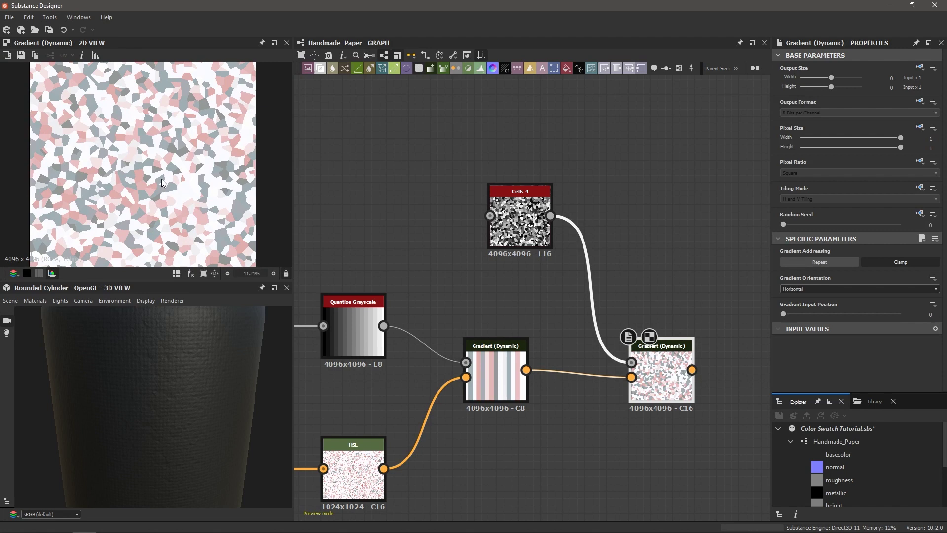
{"action": "scroll", "coordinate": [681, 297], "scroll_direction": "down", "scroll_amount": 2}
{"action": "middle_click_drag", "start_coordinate": [681, 297], "coordinate": [496, 261]}
{"action": "scroll", "coordinate": [501, 266], "scroll_direction": "down", "scroll_amount": 3}
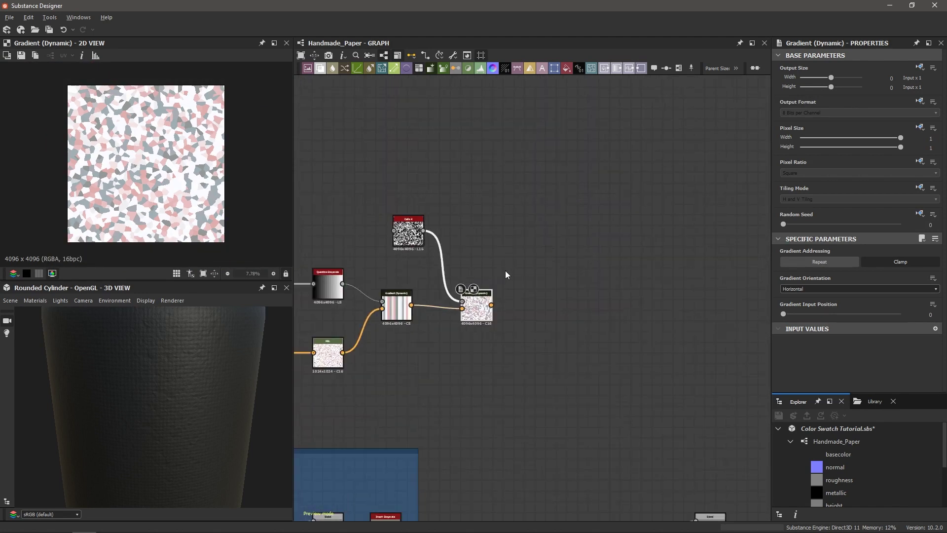
{"action": "scroll", "coordinate": [492, 323], "scroll_direction": "down", "scroll_amount": 2}
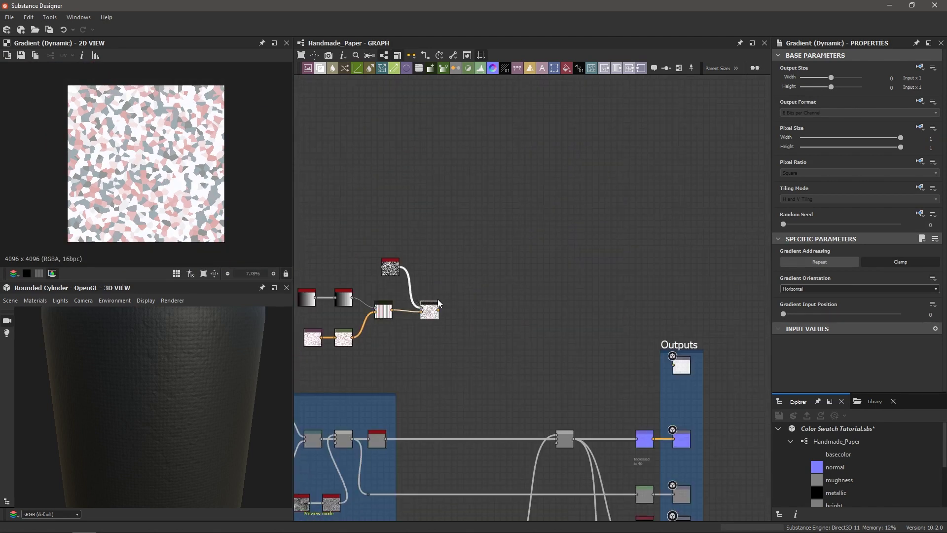
{"action": "left_click_drag", "start_coordinate": [439, 310], "coordinate": [681, 367]}
{"action": "scroll", "coordinate": [684, 370], "scroll_direction": "up", "scroll_amount": 4}
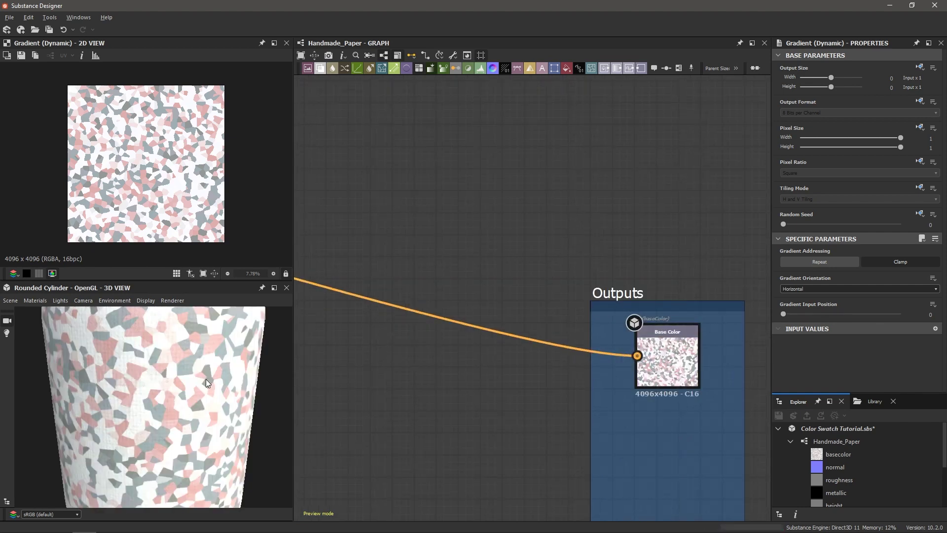
{"action": "scroll", "coordinate": [208, 368], "scroll_direction": "down", "scroll_amount": 3}
{"action": "middle_click_drag", "start_coordinate": [402, 339], "coordinate": [463, 300]}
{"action": "scroll", "coordinate": [464, 300], "scroll_direction": "down", "scroll_amount": 2}
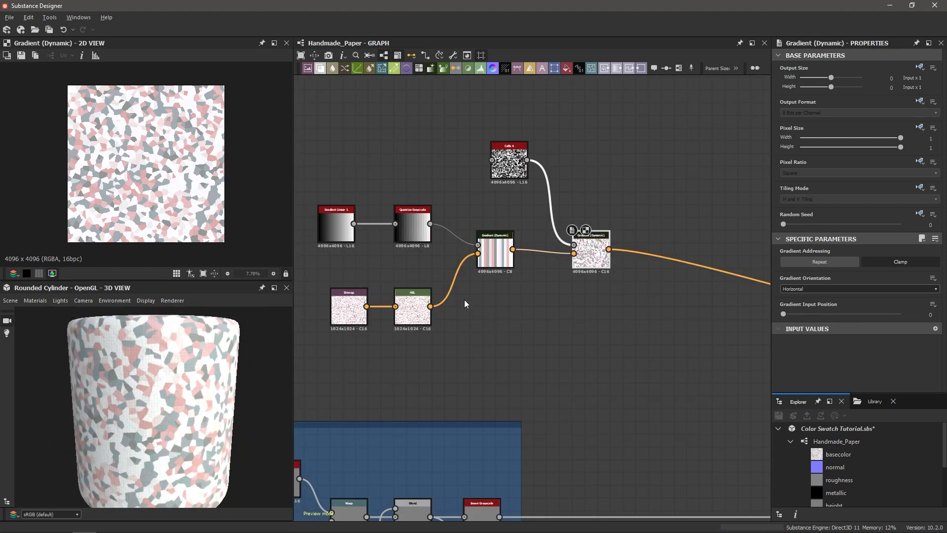
Set Quantize Grayscale to 7 levels and inspect the source Bitmap image
{"action": "left_click", "coordinate": [415, 226]}
{"action": "double_click", "coordinate": [926, 275]}
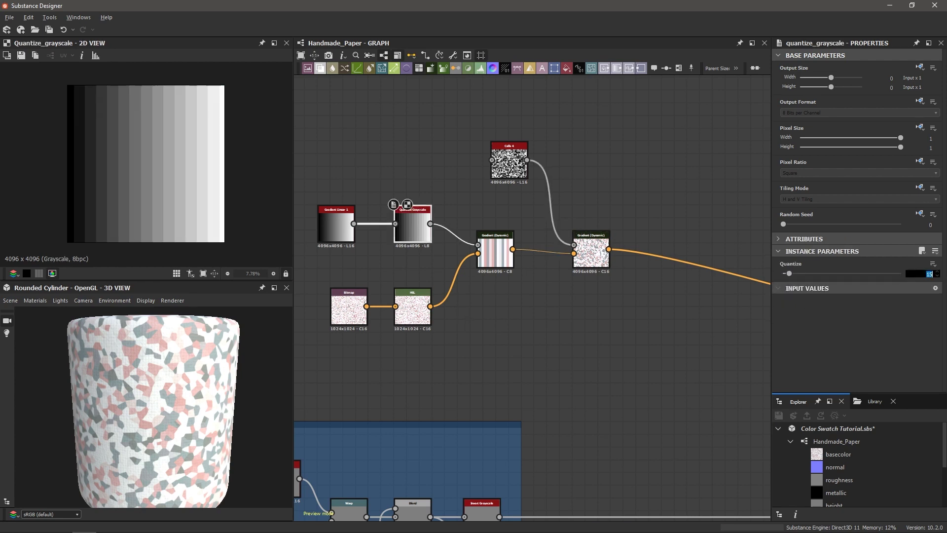
{"action": "key", "text": "Return"}
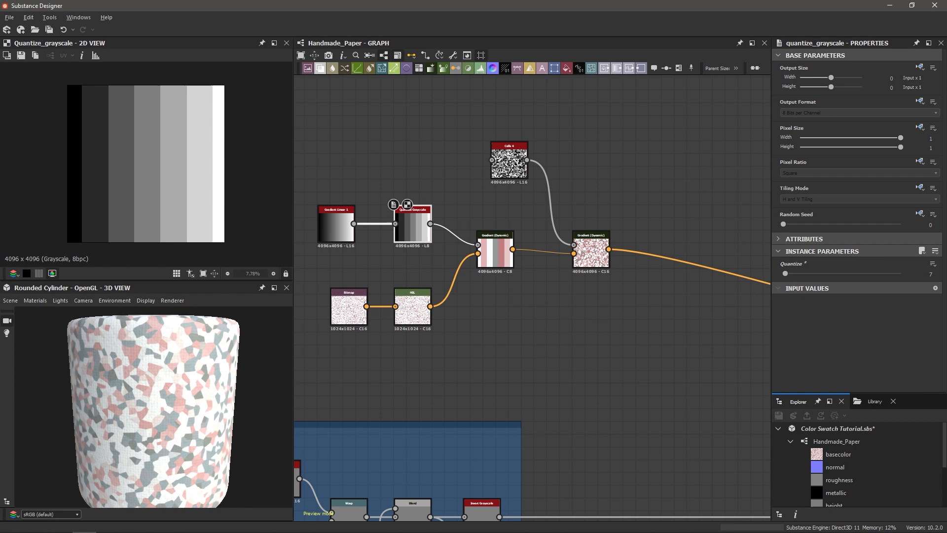
{"action": "scroll", "coordinate": [182, 364], "scroll_direction": "up", "scroll_amount": 3}
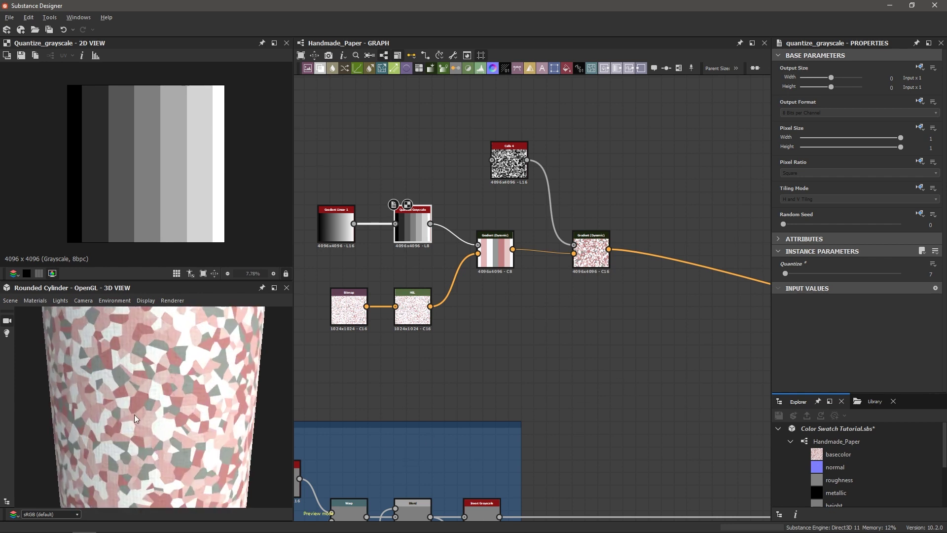
{"action": "double_click", "coordinate": [349, 308]}
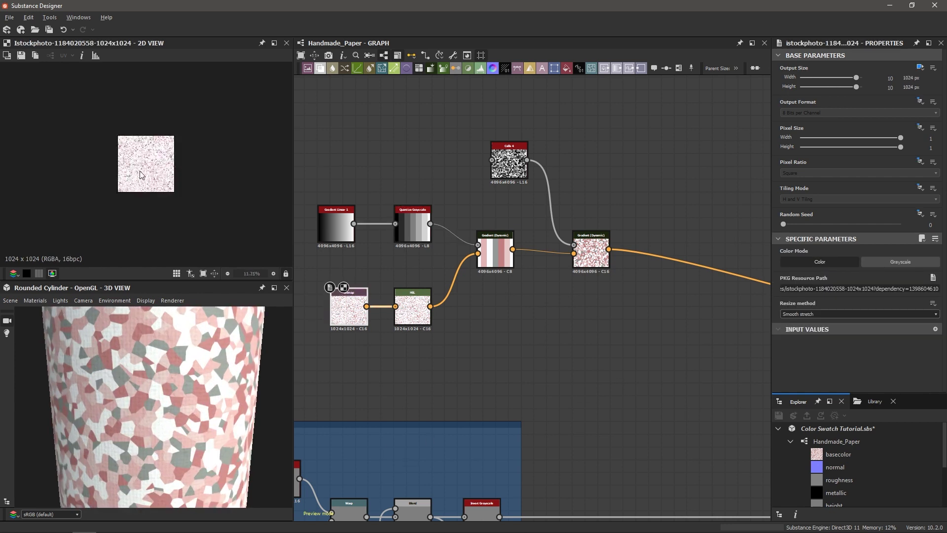
{"action": "scroll", "coordinate": [142, 175], "scroll_direction": "up", "scroll_amount": 5}
{"action": "scroll", "coordinate": [166, 182], "scroll_direction": "down", "scroll_amount": 2}
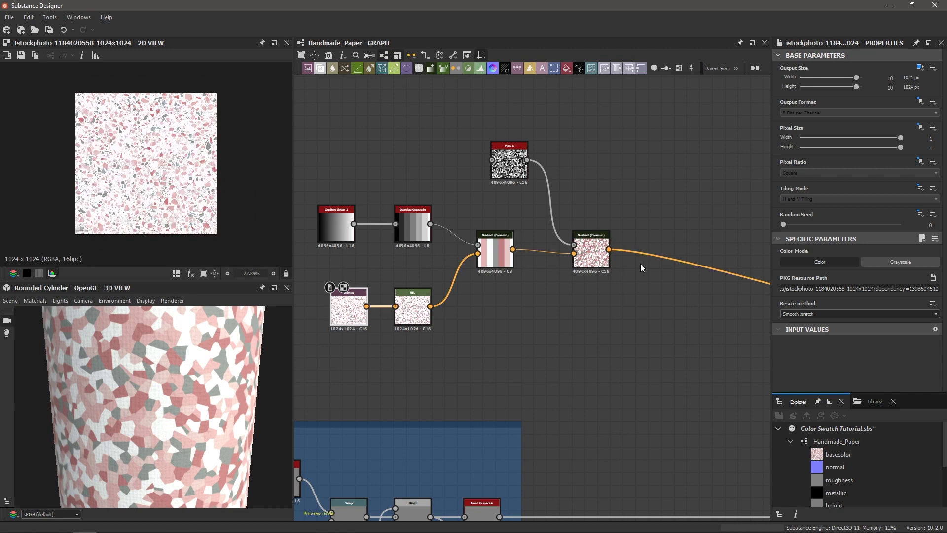
Try HSL saturation and hue changes, undo each, then drop the terrazzo image into the graph
{"action": "left_click", "coordinate": [412, 323]}
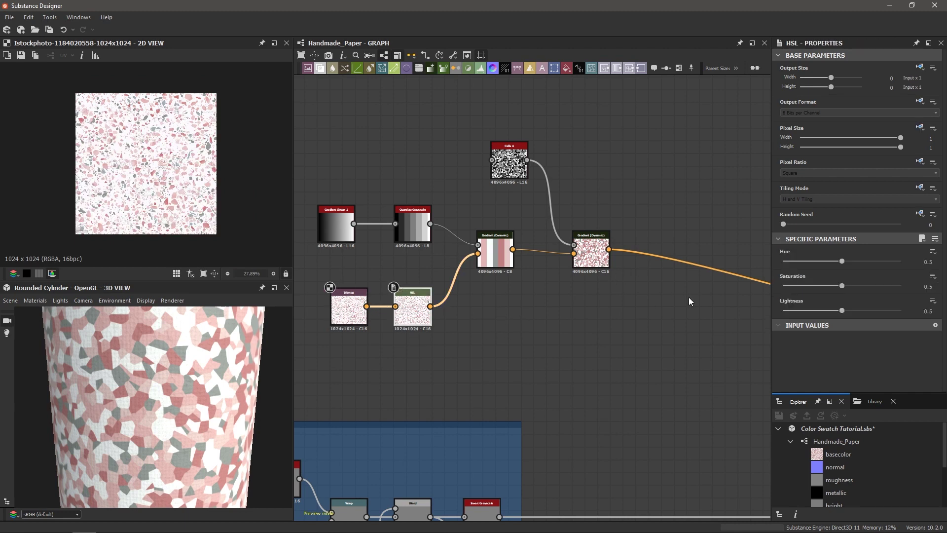
{"action": "left_click_drag", "start_coordinate": [842, 312], "coordinate": [863, 289]}
{"action": "key", "text": "ctrl+z"}
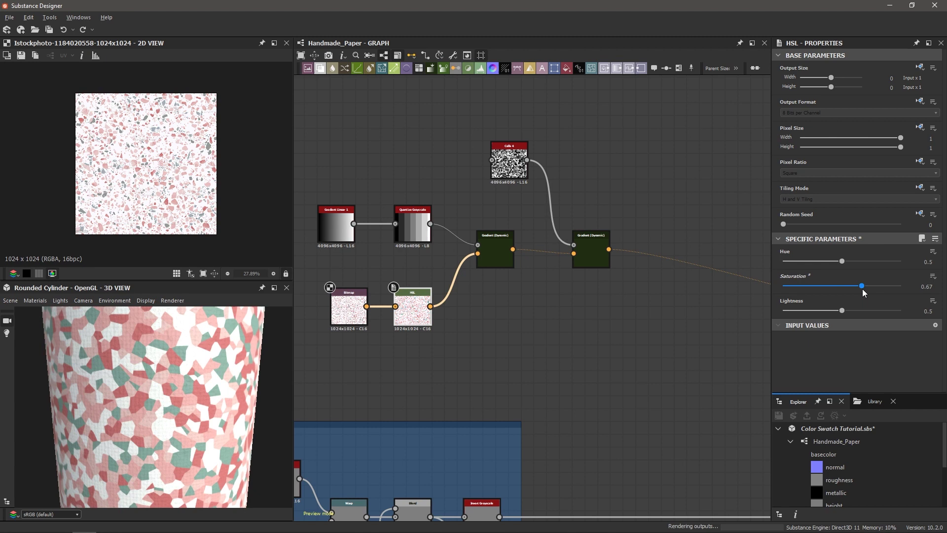
{"action": "key", "text": "ctrl+z"}
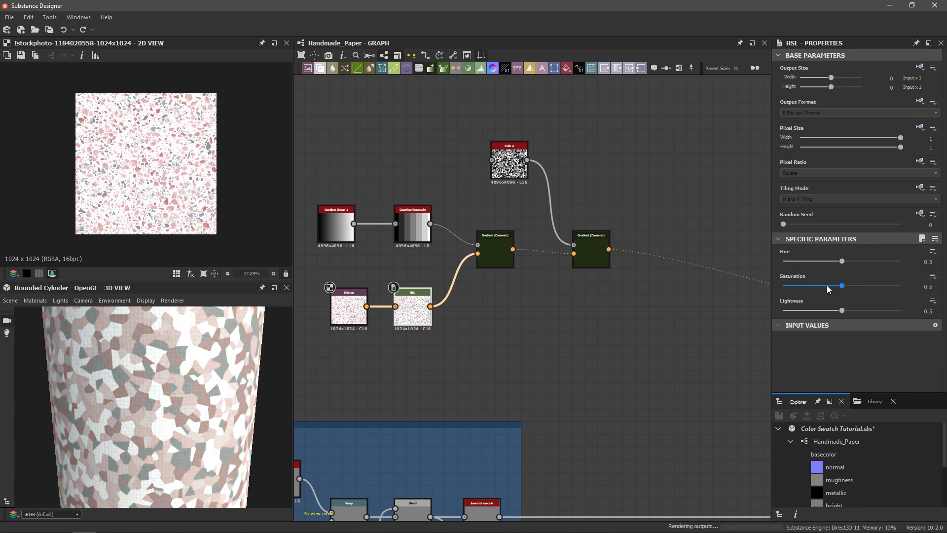
{"action": "left_click_drag", "start_coordinate": [844, 260], "coordinate": [866, 265]}
{"action": "key", "text": "ctrl+z"}
{"action": "key", "text": "ctrl+z"}
{"action": "key", "text": "ctrl+z"}
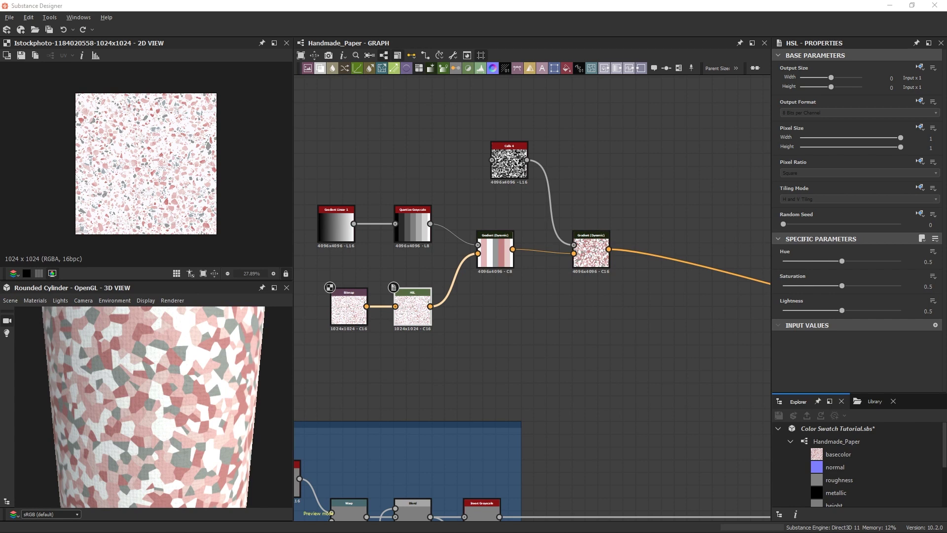
{"action": "left_click_drag", "start_coordinate": [888, 400], "coordinate": [345, 382]}
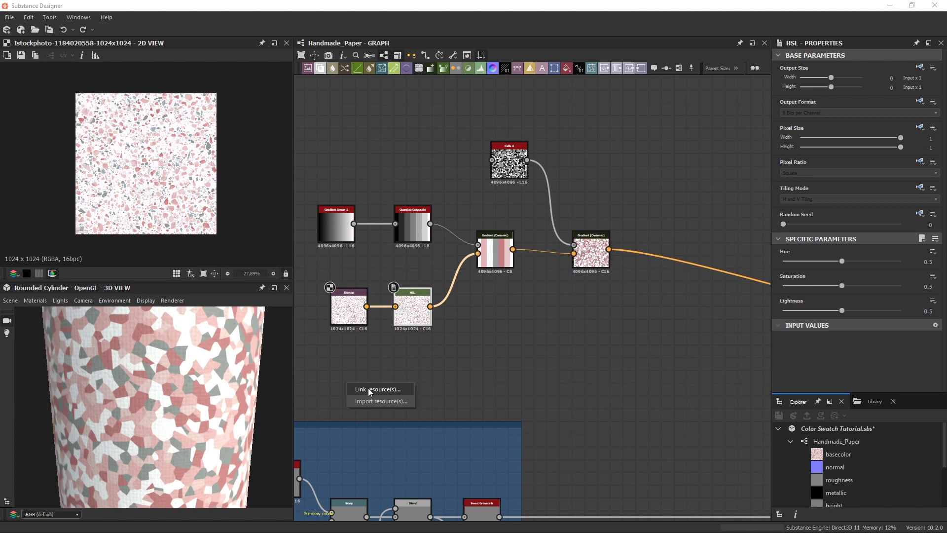
Link the terrazzo image as a new bitmap resource and feed it into the HSL node
{"action": "left_click", "coordinate": [369, 389]}
{"action": "scroll", "coordinate": [411, 363], "scroll_direction": "up", "scroll_amount": 2}
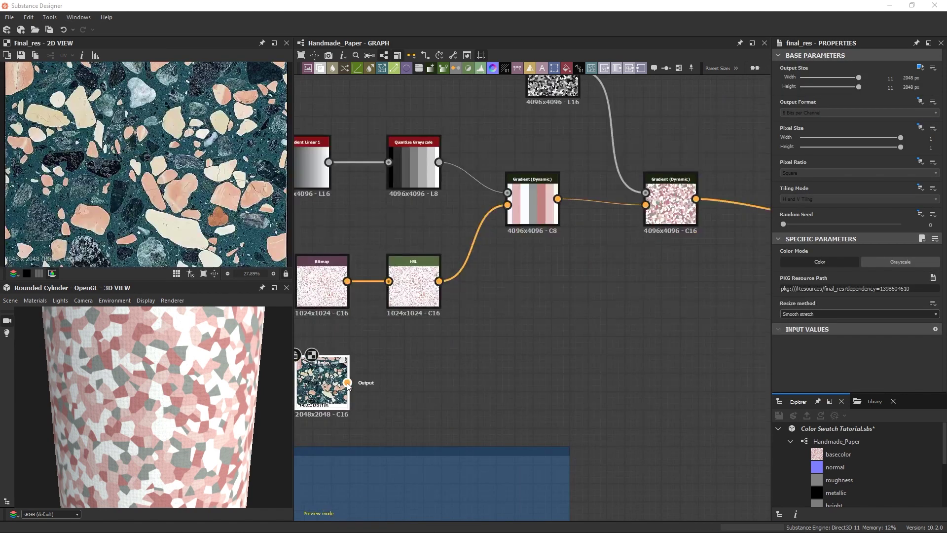
{"action": "left_click_drag", "start_coordinate": [348, 382], "coordinate": [388, 282]}
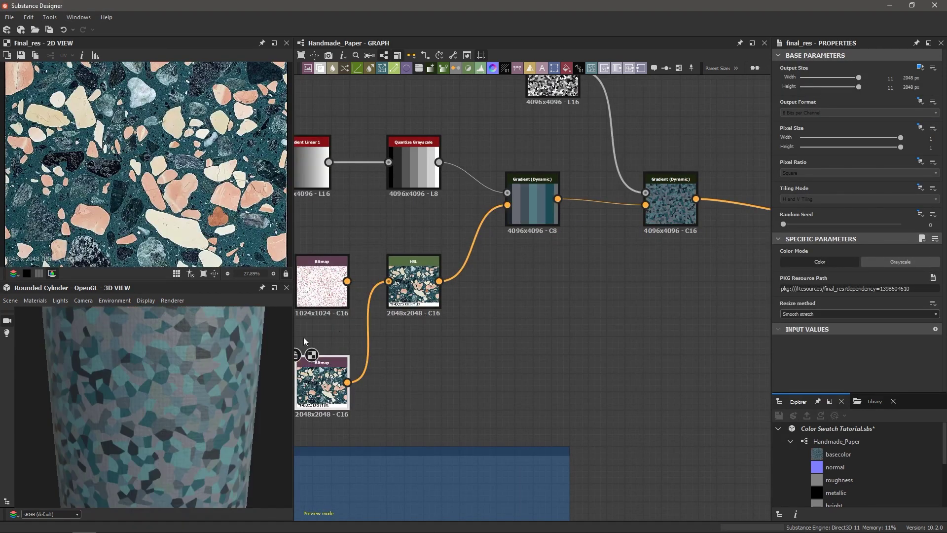
{"action": "scroll", "coordinate": [193, 380], "scroll_direction": "down", "scroll_amount": 3}
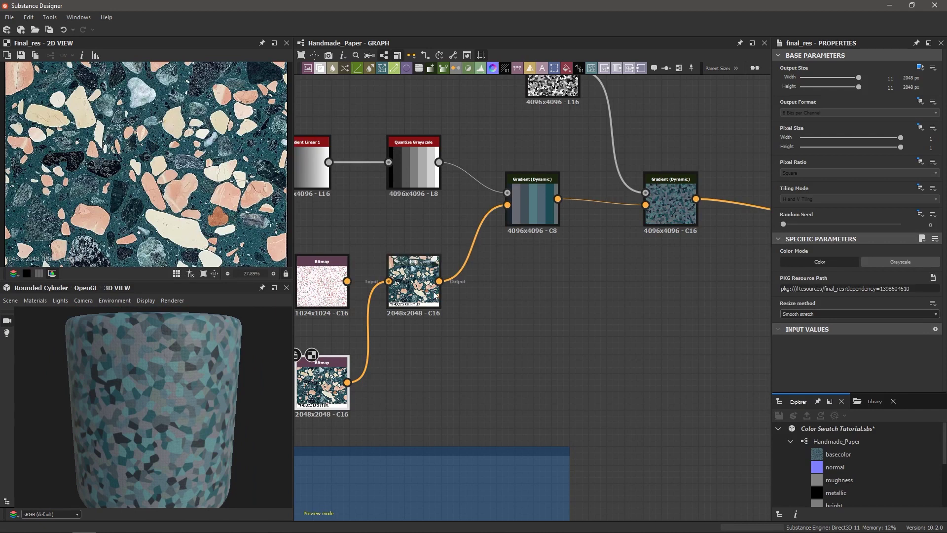
Adjust the palette Gradient (Dynamic) sampling position and orbit the cylinder to check it
{"action": "double_click", "coordinate": [525, 193]}
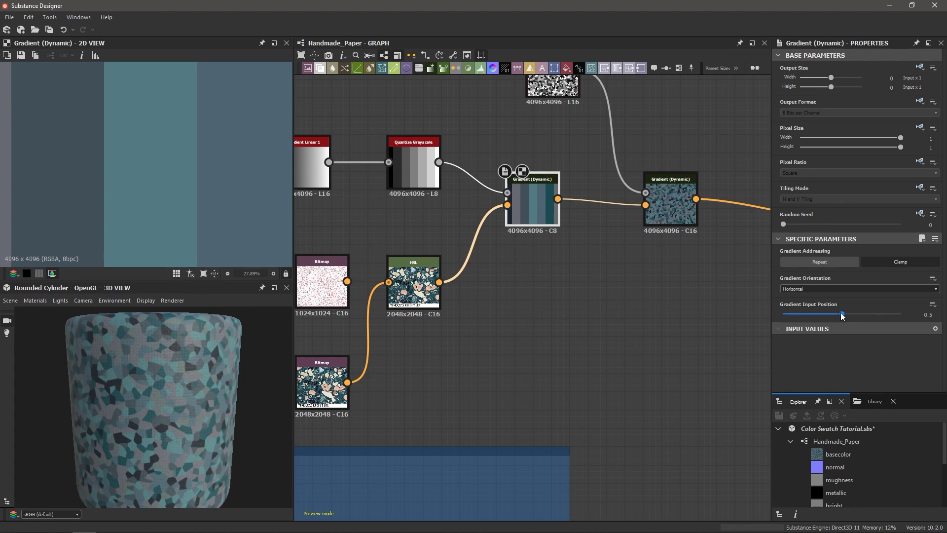
{"action": "mouse_move", "coordinate": [842, 314]}
{"action": "left_mouse_down"}
{"action": "mouse_move", "coordinate": [827, 316]}
{"action": "mouse_move", "coordinate": [854, 315]}
{"action": "left_mouse_up"}
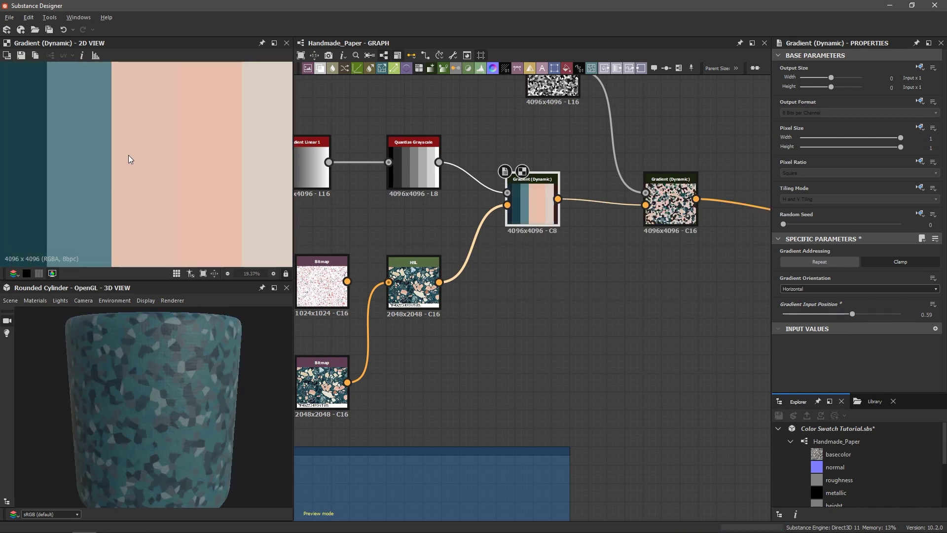
{"action": "scroll", "coordinate": [128, 156], "scroll_direction": "down", "scroll_amount": 3}
{"action": "left_click_drag", "start_coordinate": [163, 435], "coordinate": [176, 410]}
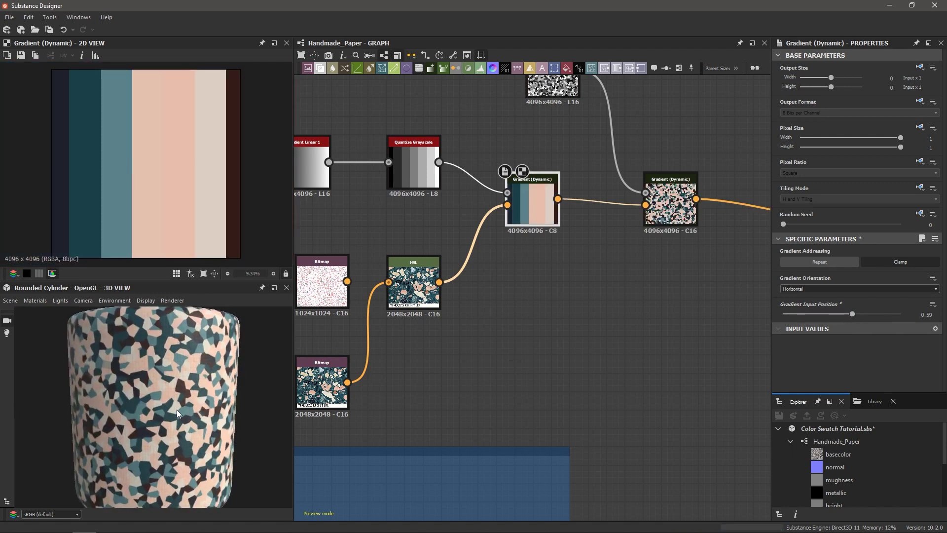
{"action": "scroll", "coordinate": [573, 223], "scroll_direction": "down", "scroll_amount": 2}
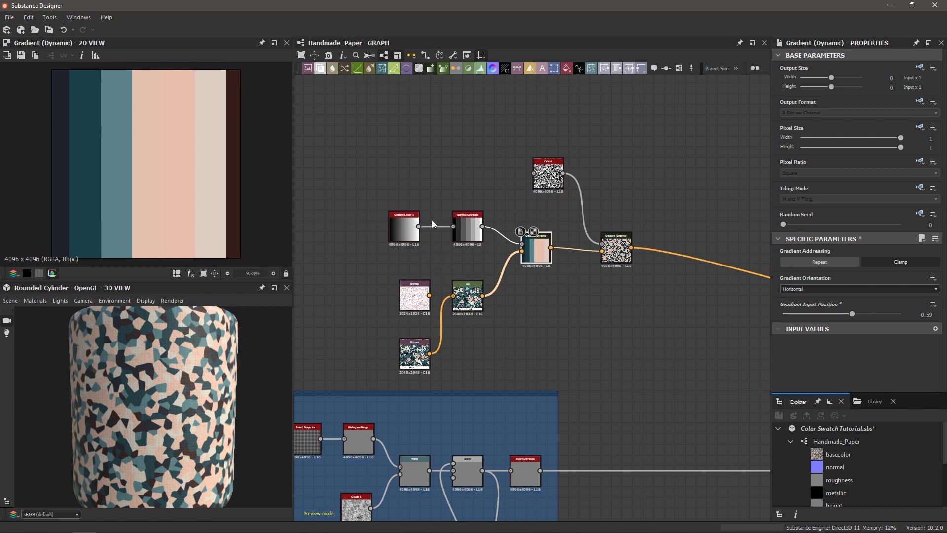
Preview the Cells 4 mosaic colorized by the terrazzo palette in the 2D view
{"action": "left_click", "coordinate": [467, 230]}
{"action": "double_click", "coordinate": [466, 227]}
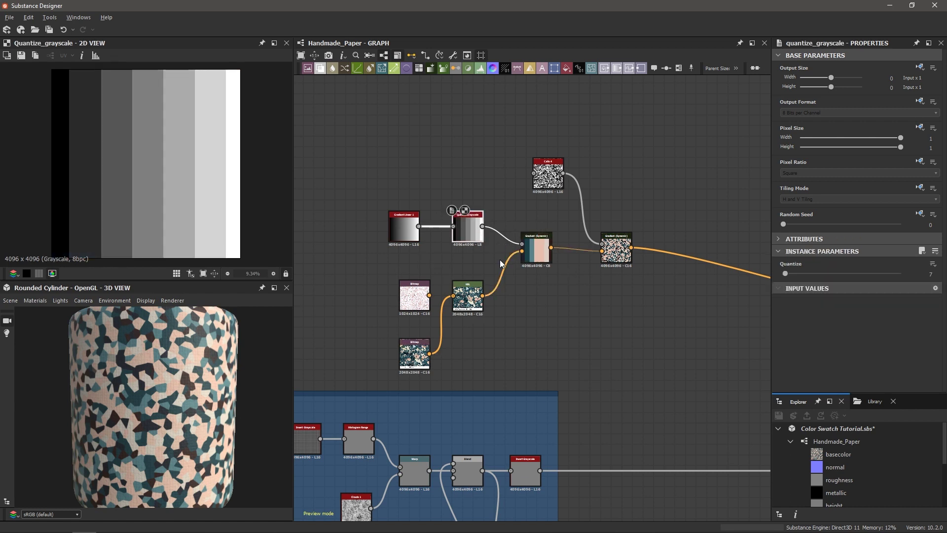
{"action": "double_click", "coordinate": [537, 245]}
{"action": "scroll", "coordinate": [540, 249], "scroll_direction": "up", "scroll_amount": 2}
{"action": "scroll", "coordinate": [539, 257], "scroll_direction": "down", "scroll_amount": 2}
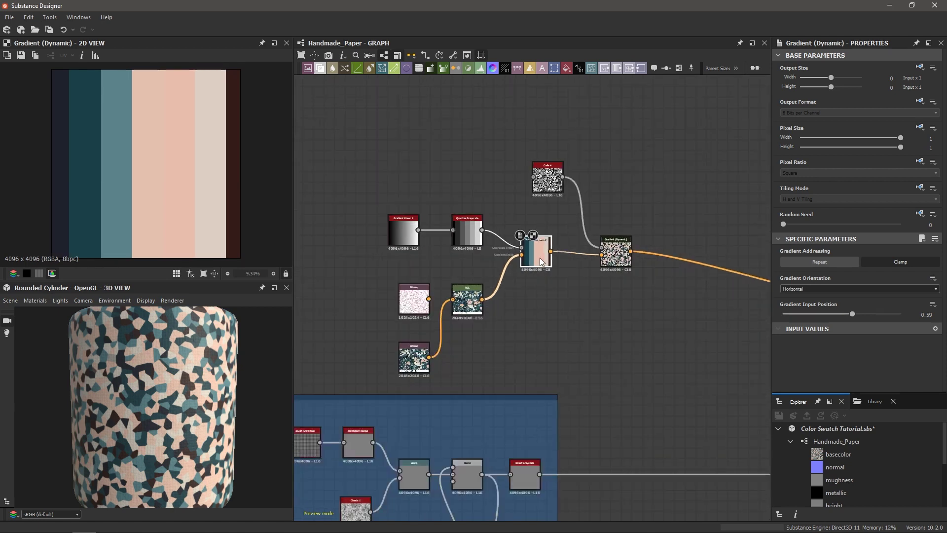
{"action": "left_click", "coordinate": [615, 253]}
{"action": "double_click", "coordinate": [615, 252]}
{"action": "scroll", "coordinate": [539, 185], "scroll_direction": "up", "scroll_amount": 2}
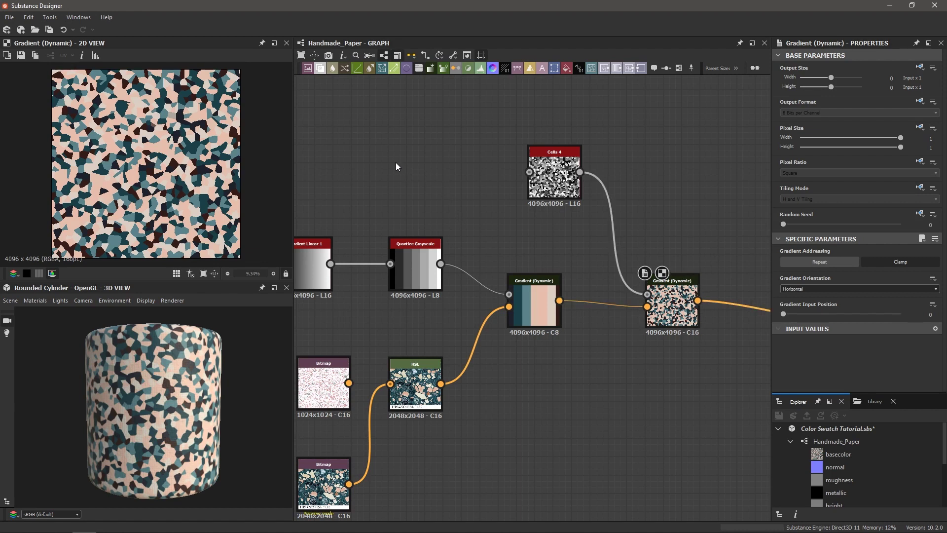
Add an Input Color node via the 'inp' search and place it below-left of the Bitmap nodes
{"action": "key", "text": "space"}
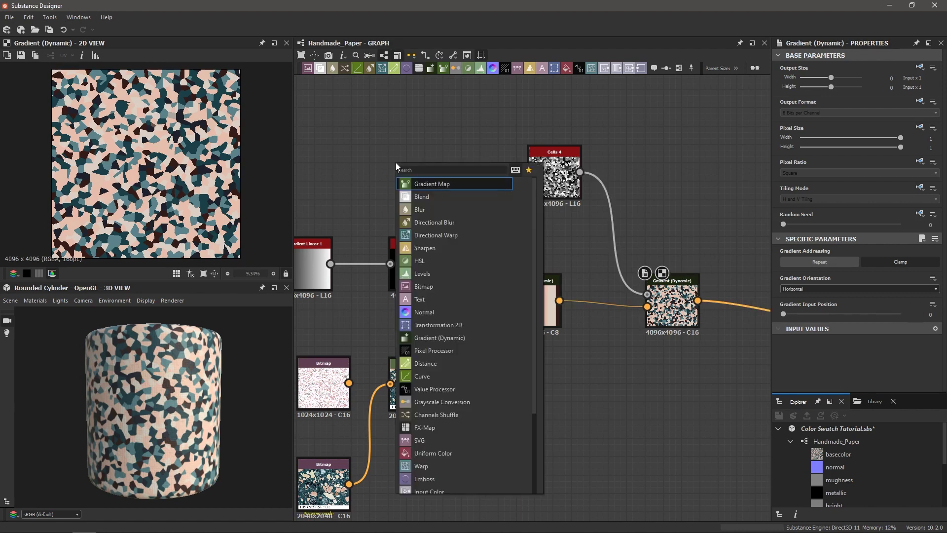
{"action": "type", "text": "inp"}
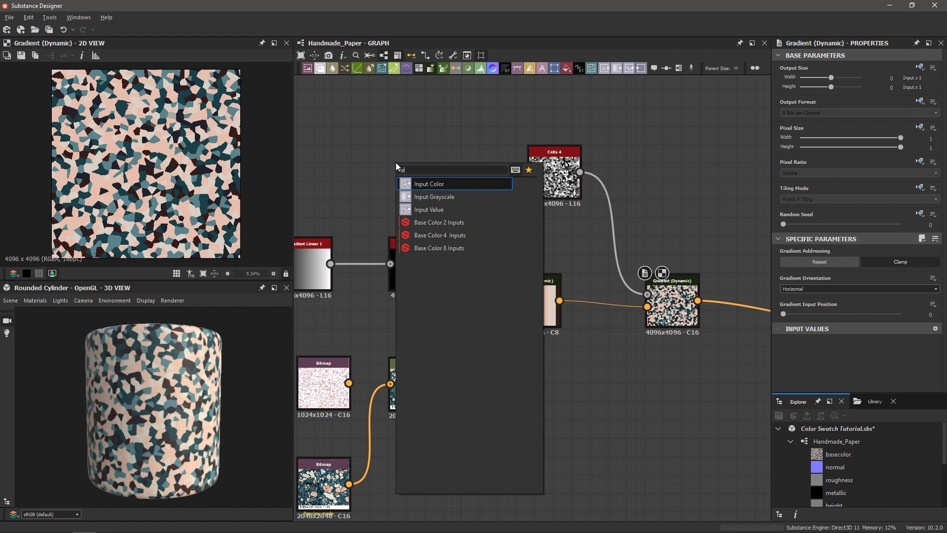
{"action": "key", "text": "Return"}
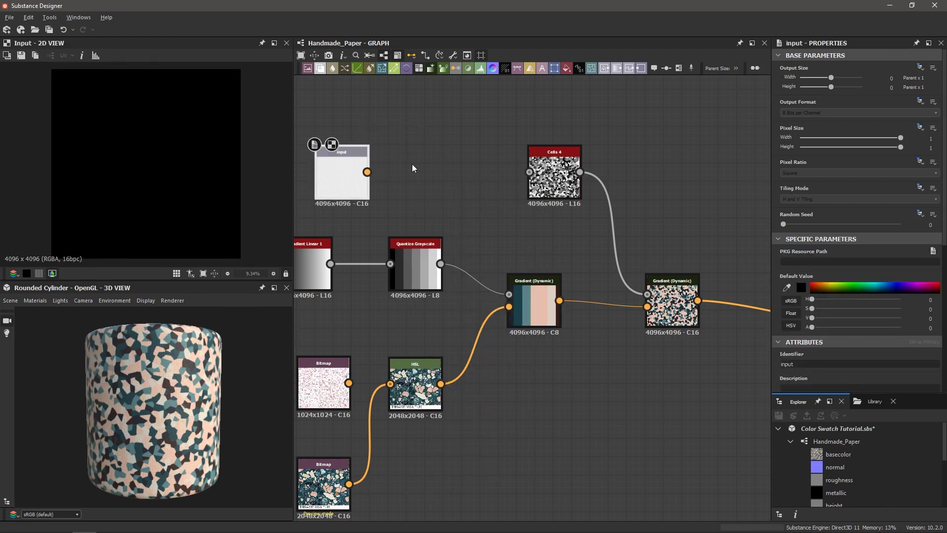
{"action": "middle_click_drag", "start_coordinate": [414, 169], "coordinate": [532, 152]}
{"action": "left_click_drag", "start_coordinate": [476, 152], "coordinate": [509, 368]}
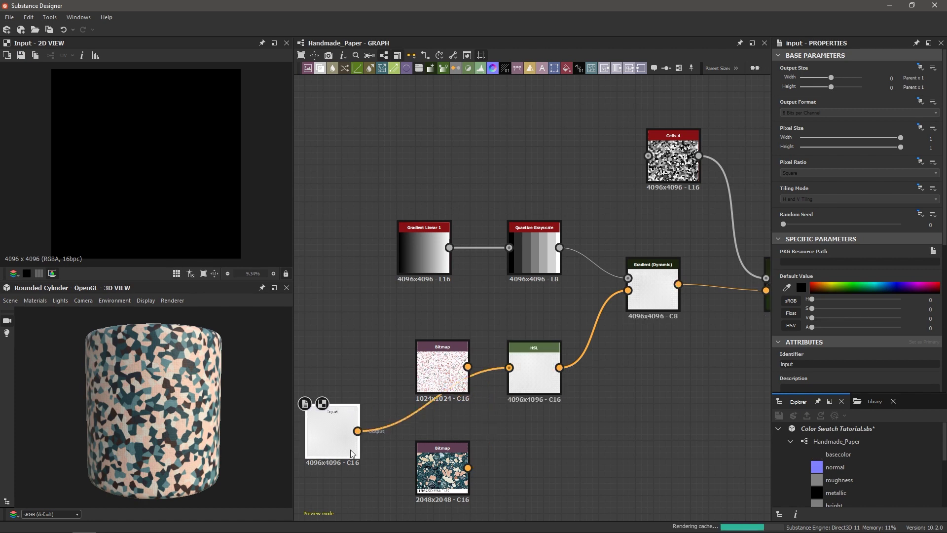
Check the graph's input parameters and dismiss the Color Swatch Tutorial package options
{"action": "left_click", "coordinate": [702, 380]}
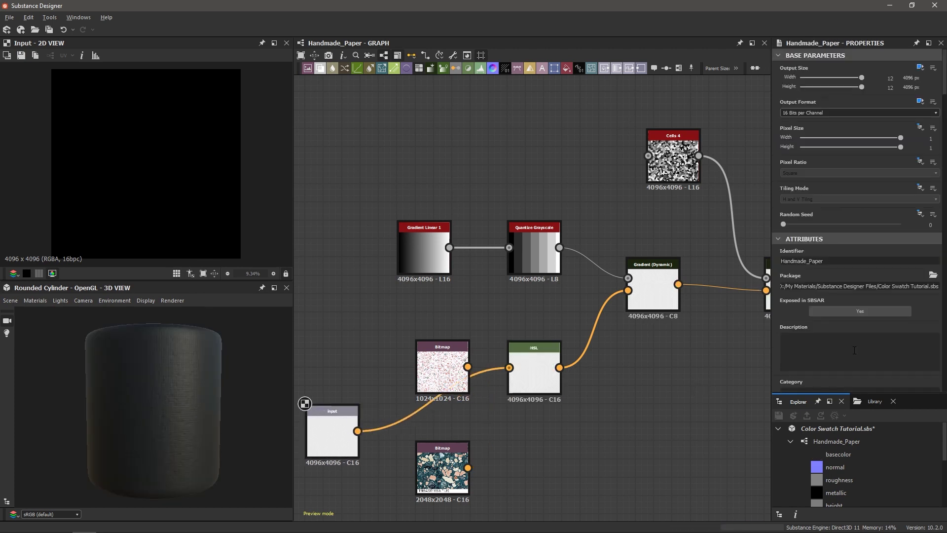
{"action": "scroll", "coordinate": [845, 333], "scroll_direction": "down", "scroll_amount": 10}
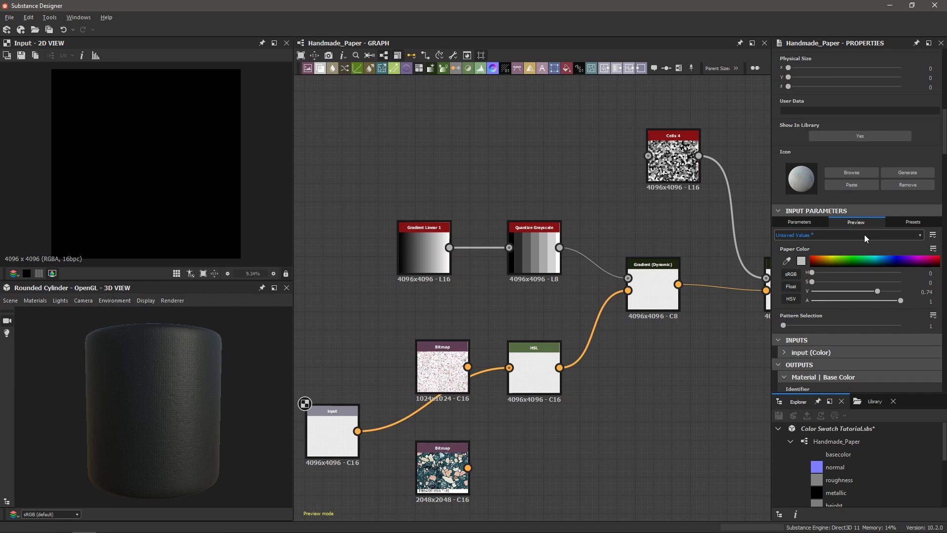
{"action": "left_click", "coordinate": [799, 223]}
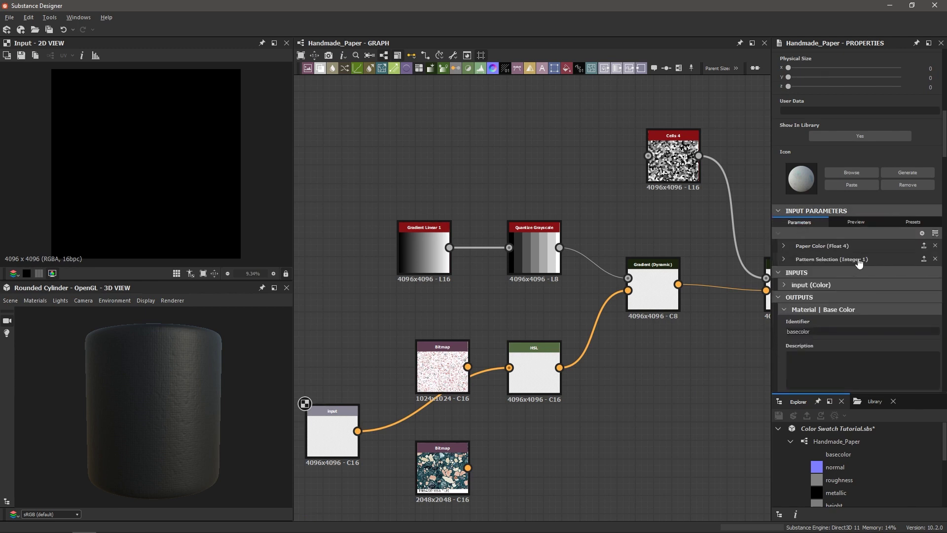
{"action": "scroll", "coordinate": [830, 364], "scroll_direction": "down", "scroll_amount": 3}
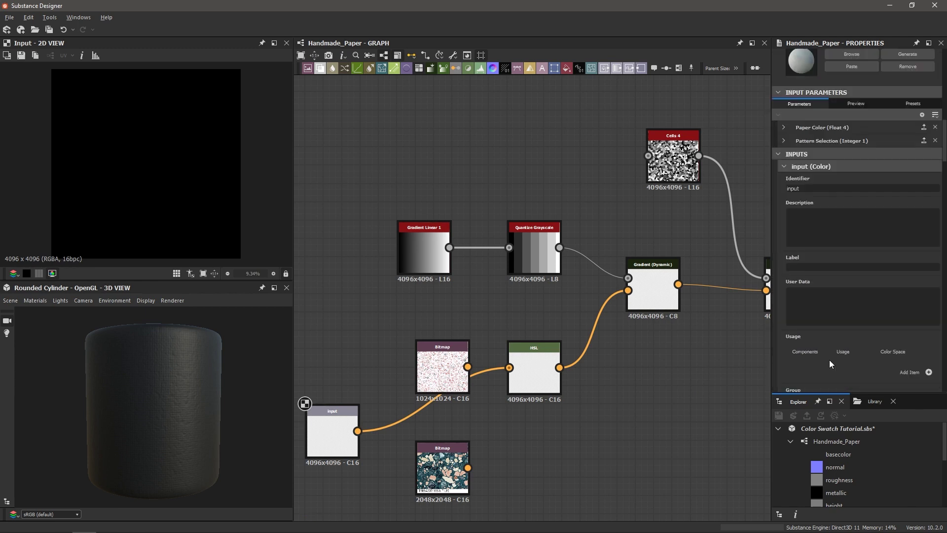
{"action": "right_click", "coordinate": [824, 426]}
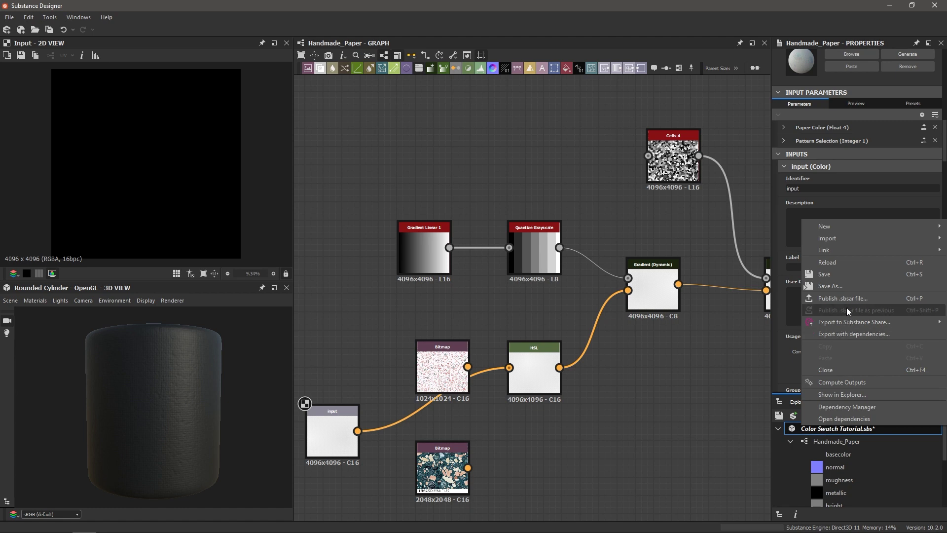
{"action": "left_click", "coordinate": [801, 433]}
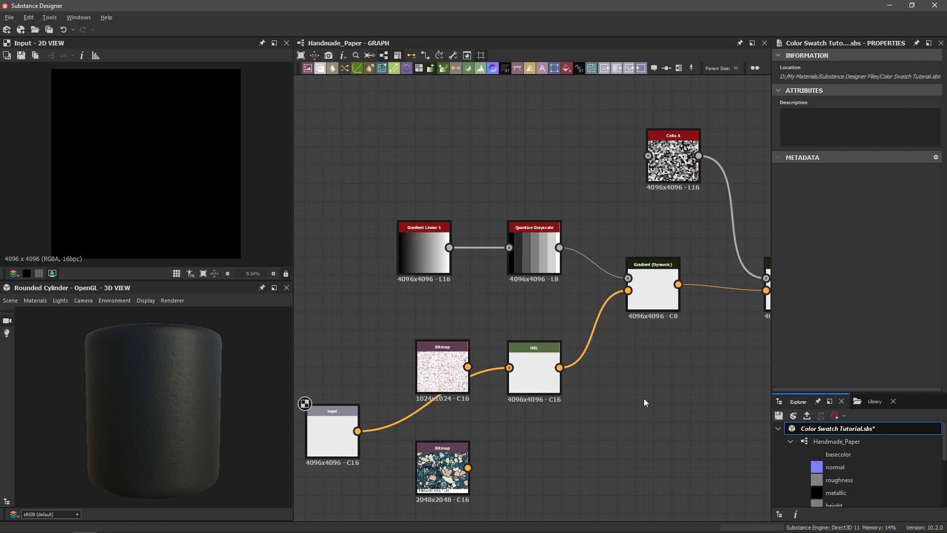
Inspect the new input node, the colorized mosaic node and the raw Cells 4 noise
{"action": "left_click", "coordinate": [332, 430]}
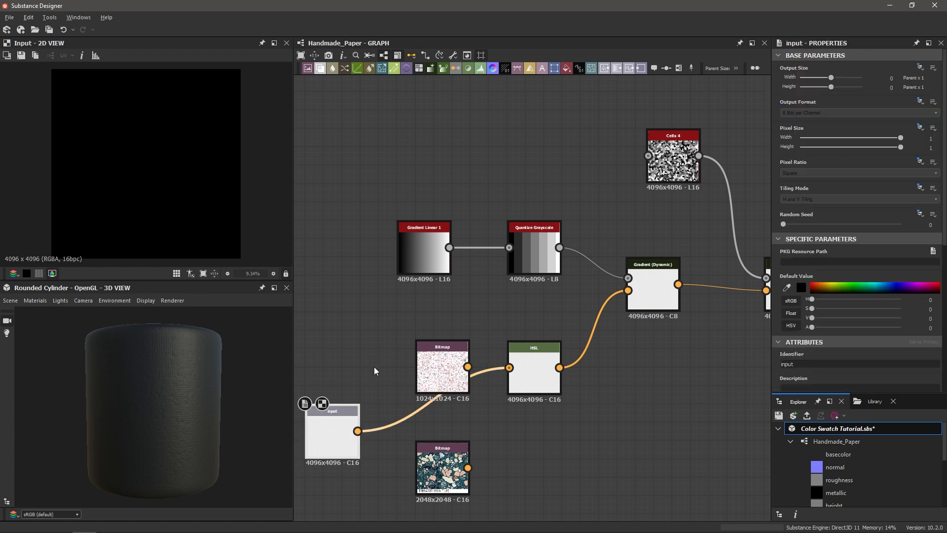
{"action": "scroll", "coordinate": [391, 315], "scroll_direction": "down", "scroll_amount": 3}
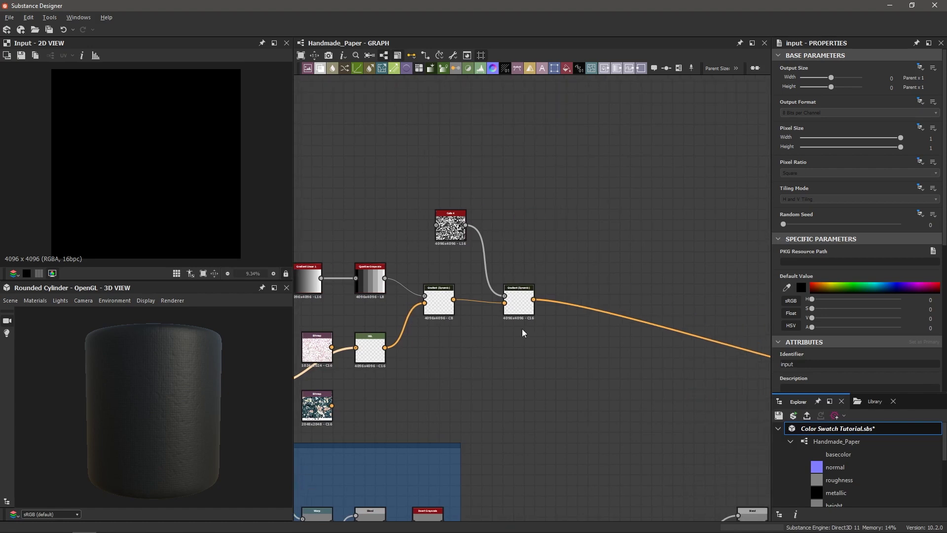
{"action": "scroll", "coordinate": [493, 342], "scroll_direction": "up", "scroll_amount": 2}
{"action": "left_click", "coordinate": [524, 291]}
{"action": "left_click", "coordinate": [537, 163]}
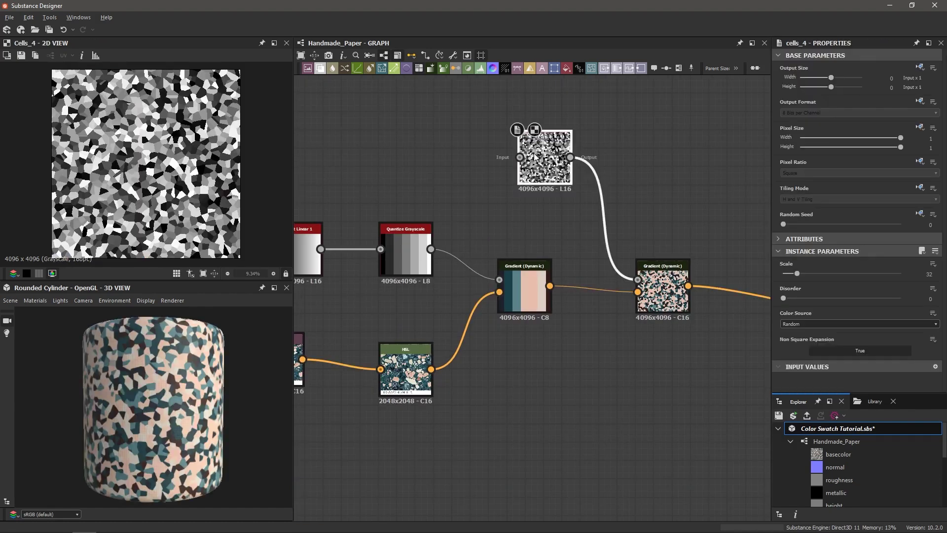
{"action": "middle_click_drag", "start_coordinate": [502, 148], "coordinate": [599, 126]}
{"action": "scroll", "coordinate": [148, 170], "scroll_direction": "up", "scroll_amount": 2}
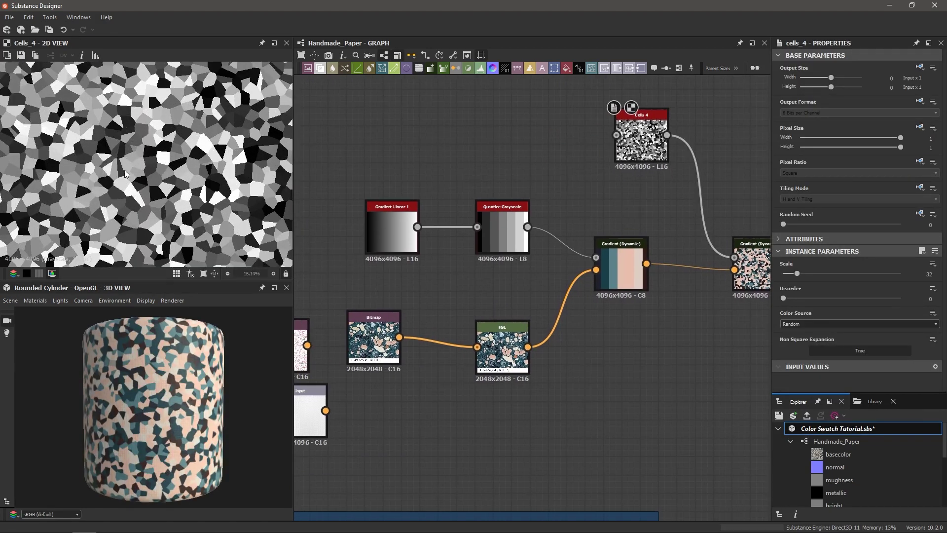
{"action": "scroll", "coordinate": [155, 170], "scroll_direction": "down", "scroll_amount": 1}
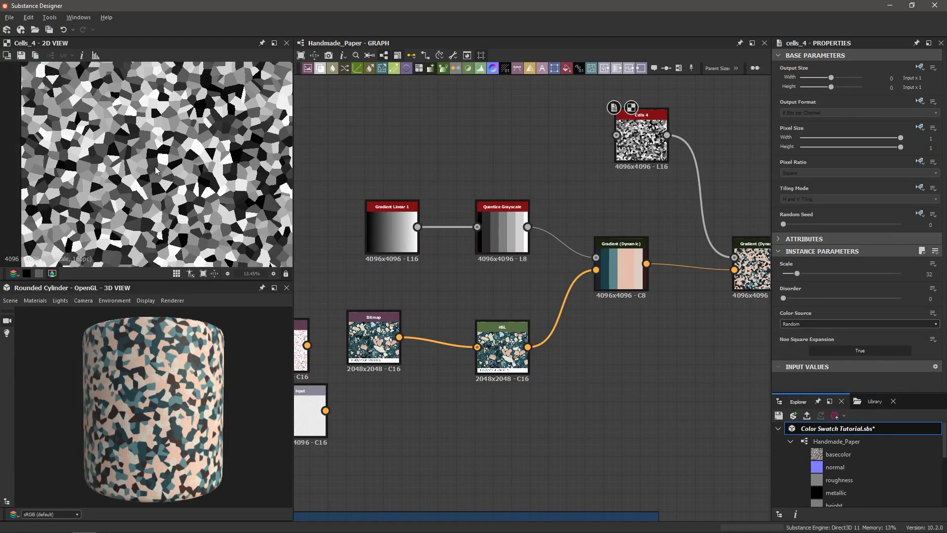
Inspect the Gradient Linear 1 ramp, stepped Quantize Grayscale output and sampled terrazzo palette gradient
{"action": "left_click", "coordinate": [380, 225]}
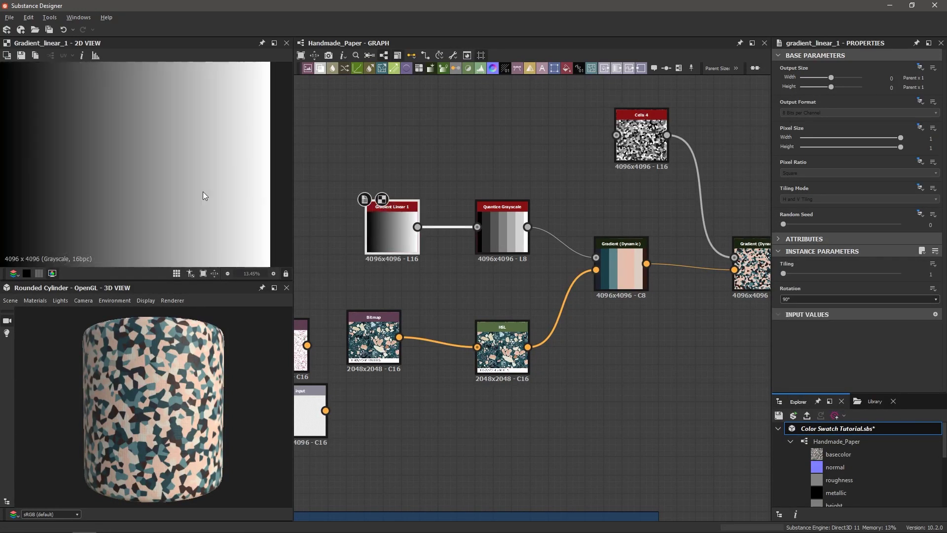
{"action": "scroll", "coordinate": [173, 208], "scroll_direction": "down", "scroll_amount": 1}
{"action": "left_click", "coordinate": [504, 232]}
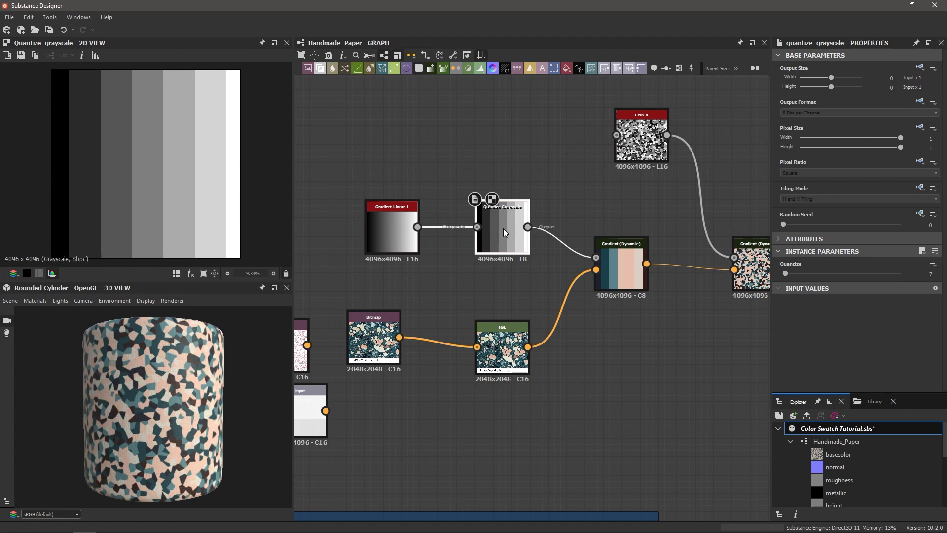
{"action": "scroll", "coordinate": [614, 259], "scroll_direction": "up", "scroll_amount": 4}
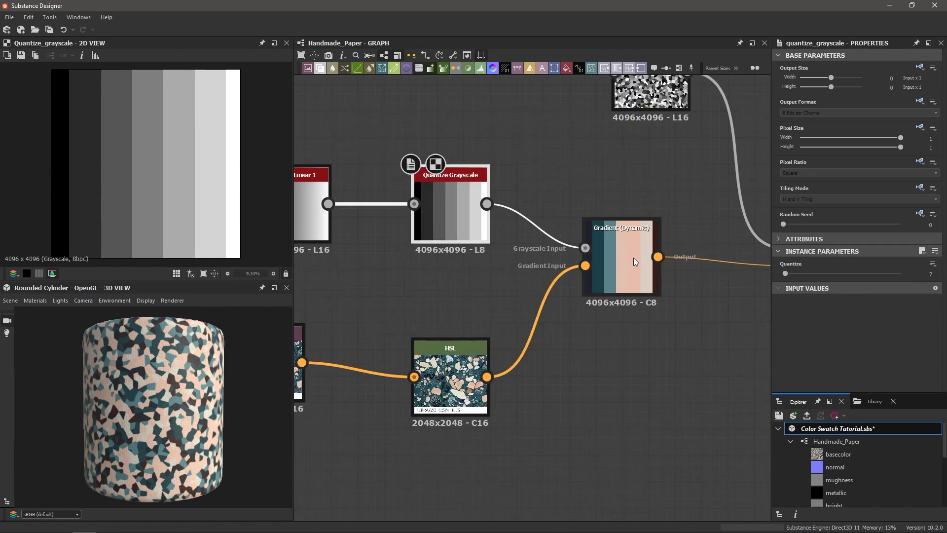
{"action": "left_click", "coordinate": [635, 245]}
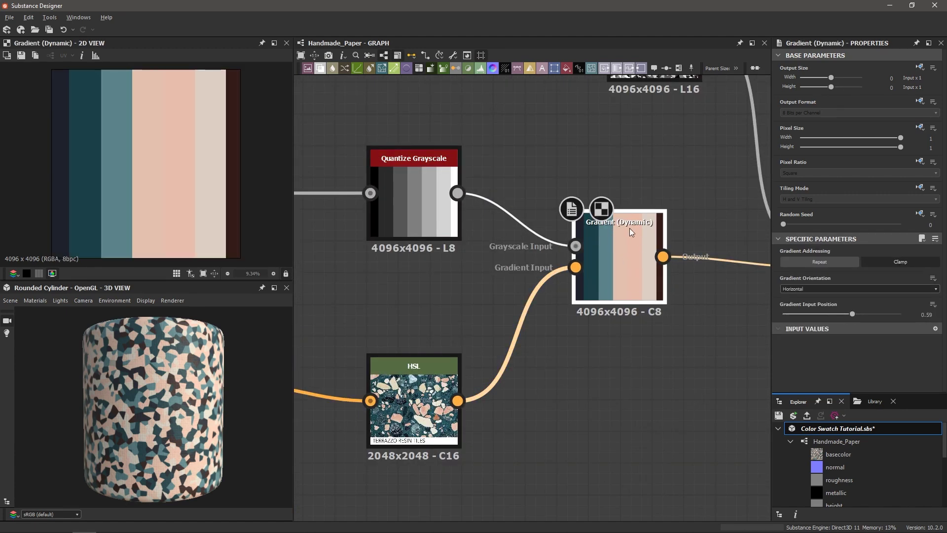
{"action": "scroll", "coordinate": [505, 283], "scroll_direction": "down", "scroll_amount": 3}
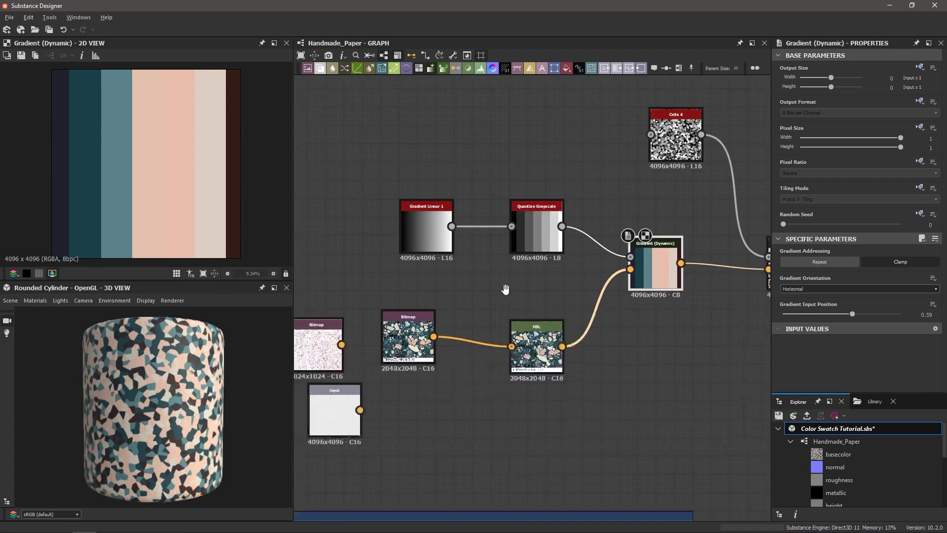
{"action": "scroll", "coordinate": [556, 348], "scroll_direction": "up", "scroll_amount": 2}
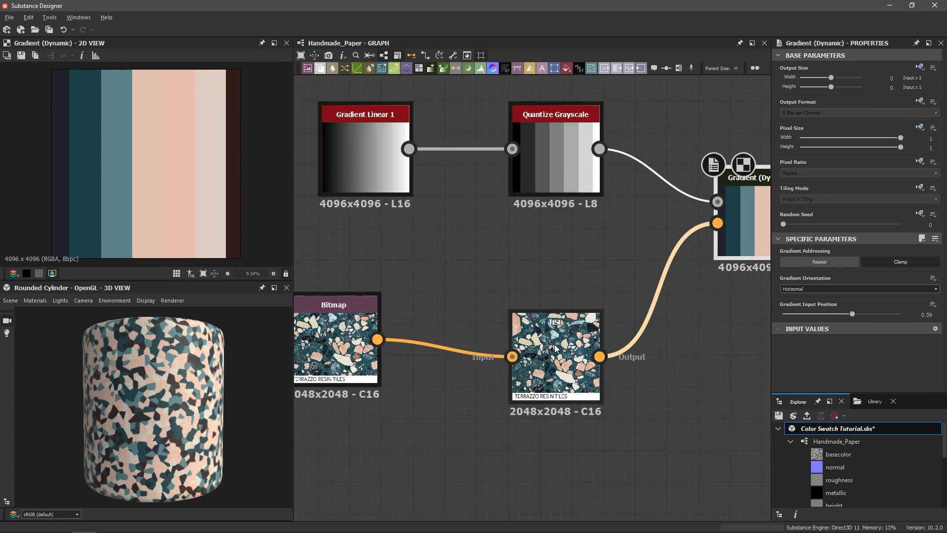
{"action": "scroll", "coordinate": [562, 360], "scroll_direction": "down", "scroll_amount": 4}
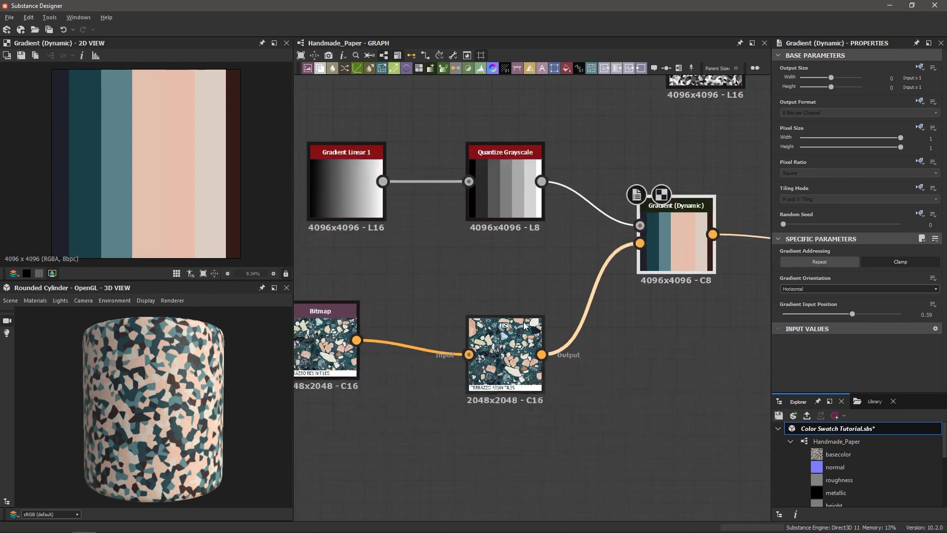
{"action": "scroll", "coordinate": [522, 295], "scroll_direction": "up", "scroll_amount": 2}
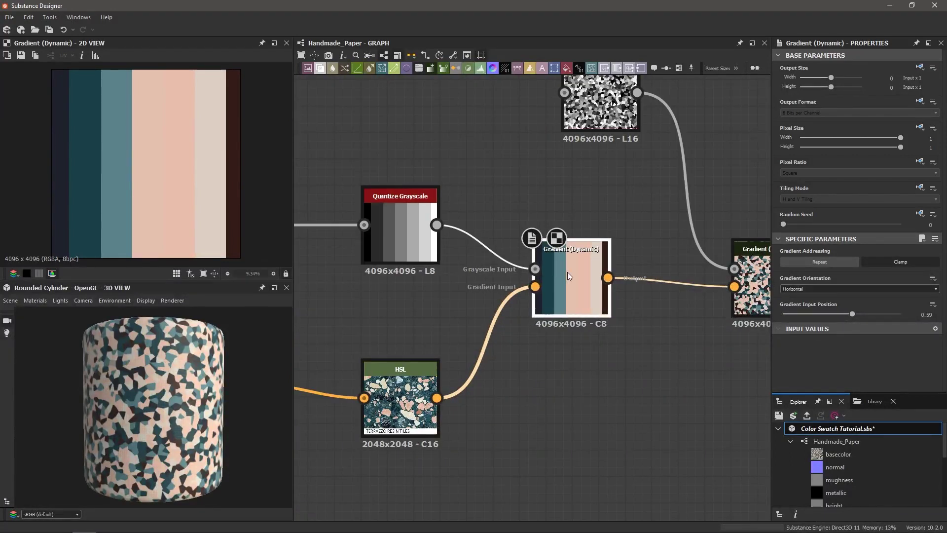
Show the final Gradient (Dynamic) colorized noise in the 2D preview
{"action": "middle_click_drag", "start_coordinate": [655, 297], "coordinate": [546, 326]}
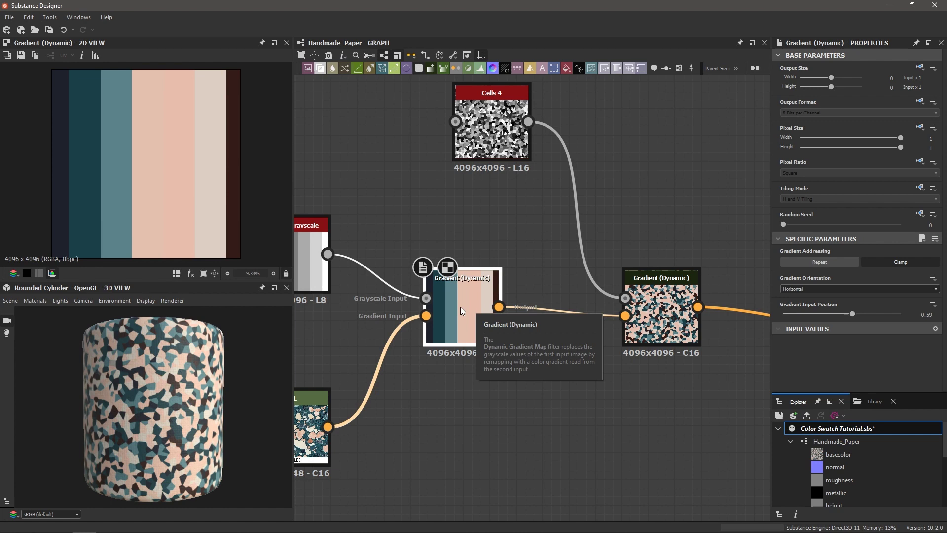
{"action": "scroll", "coordinate": [621, 320], "scroll_direction": "up", "scroll_amount": 1}
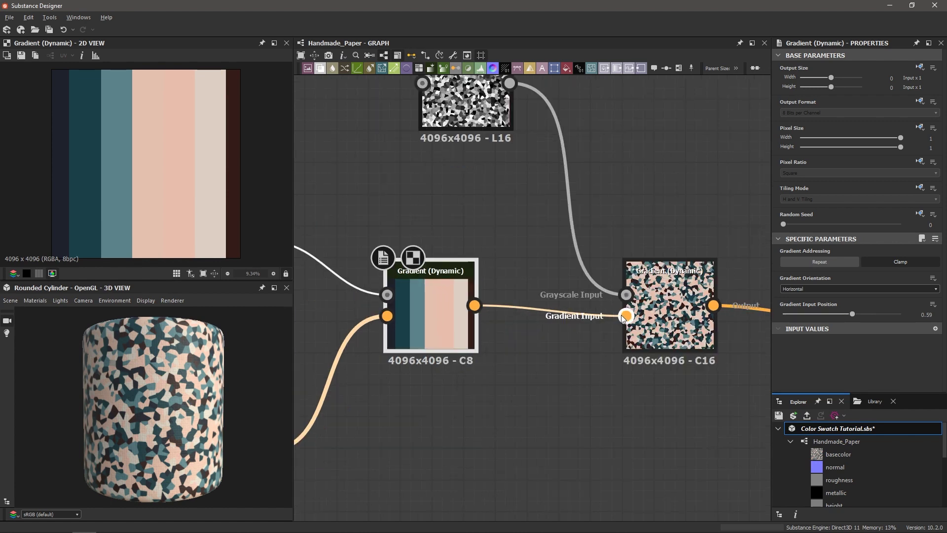
{"action": "scroll", "coordinate": [621, 320], "scroll_direction": "down", "scroll_amount": 1}
{"action": "middle_click_drag", "start_coordinate": [558, 233], "coordinate": [526, 293]}
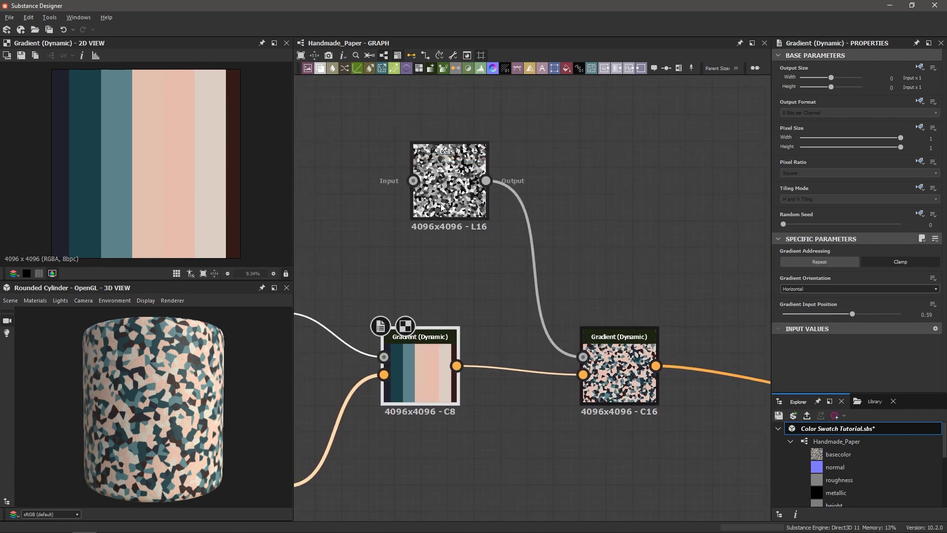
{"action": "scroll", "coordinate": [636, 352], "scroll_direction": "up", "scroll_amount": 2}
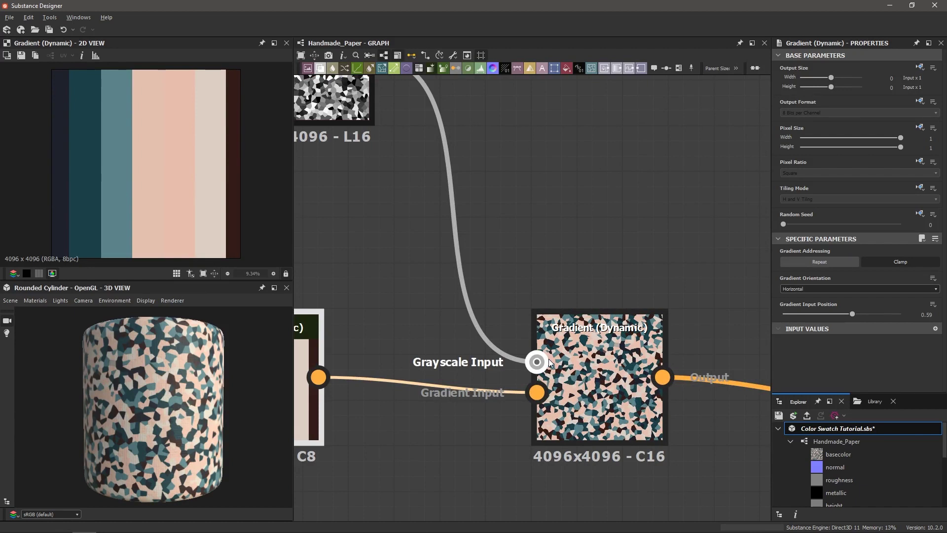
{"action": "scroll", "coordinate": [549, 359], "scroll_direction": "down", "scroll_amount": 2}
{"action": "double_click", "coordinate": [577, 378]}
{"action": "scroll", "coordinate": [185, 205], "scroll_direction": "down", "scroll_amount": 1}
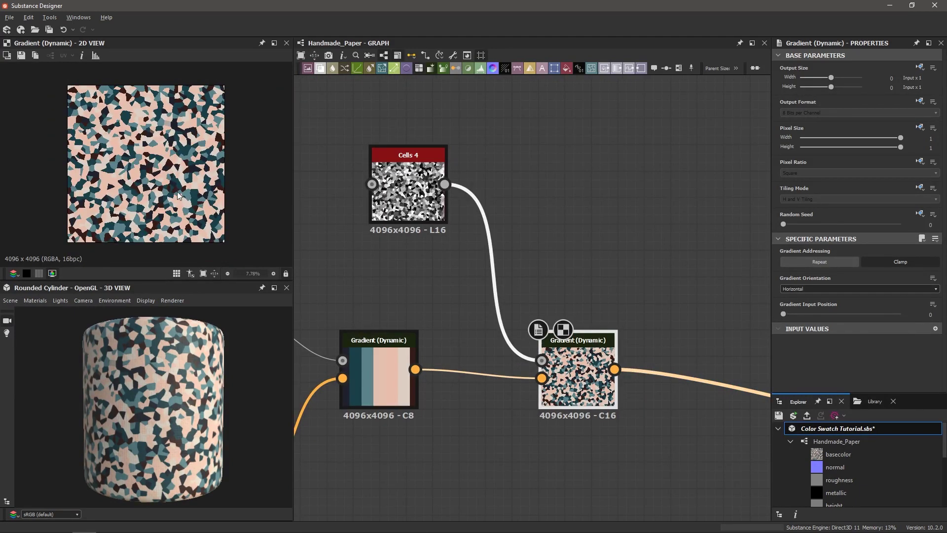